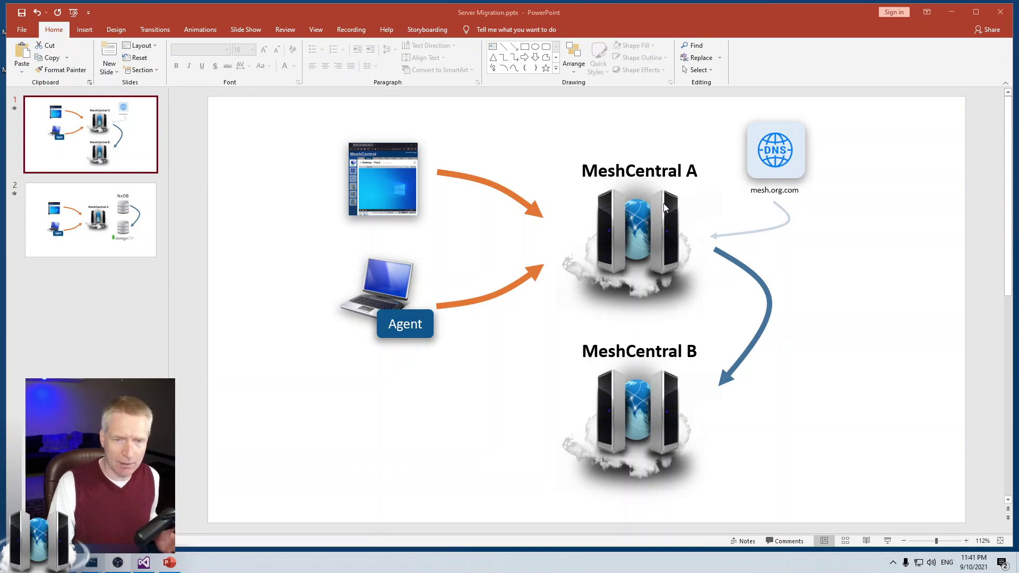
Step: Minimize the presentation and open the Tiny1 device from the Lab Computers group in the MeshCentral device list
{"action": "left_click", "coordinate": [951, 12]}
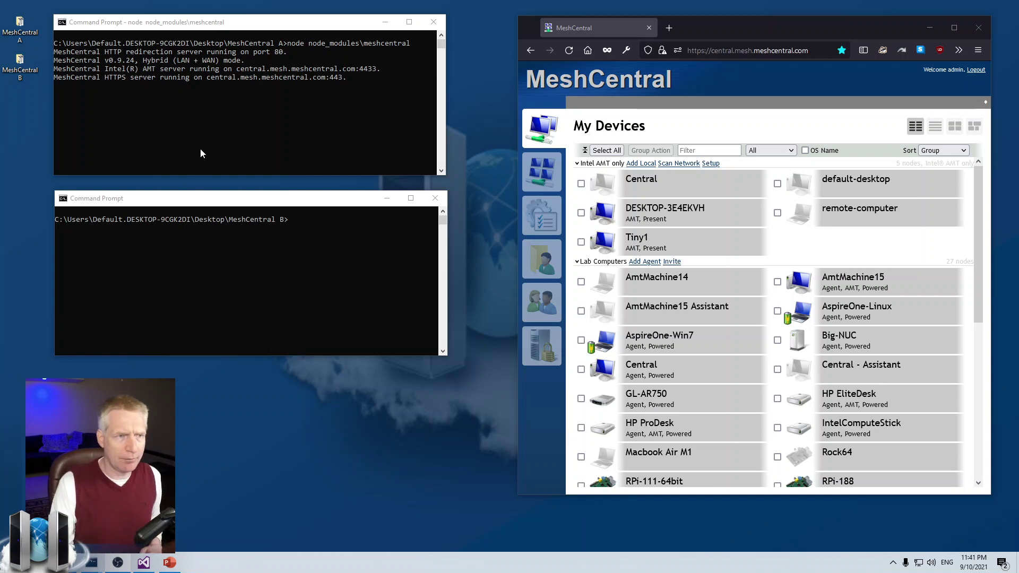
{"action": "left_click", "coordinate": [277, 148]}
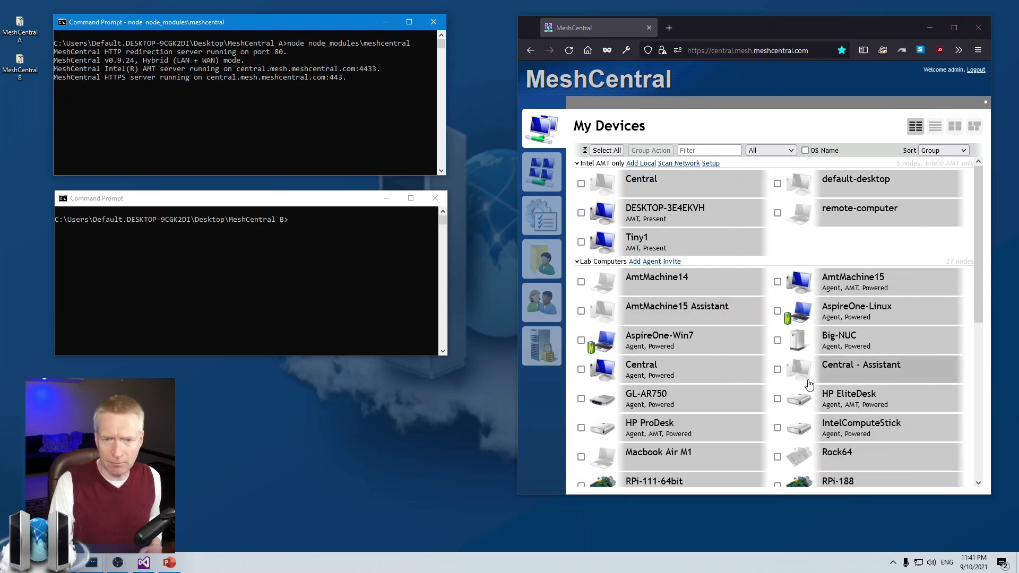
{"action": "scroll", "coordinate": [712, 391], "scroll_direction": "down", "scroll_amount": 5}
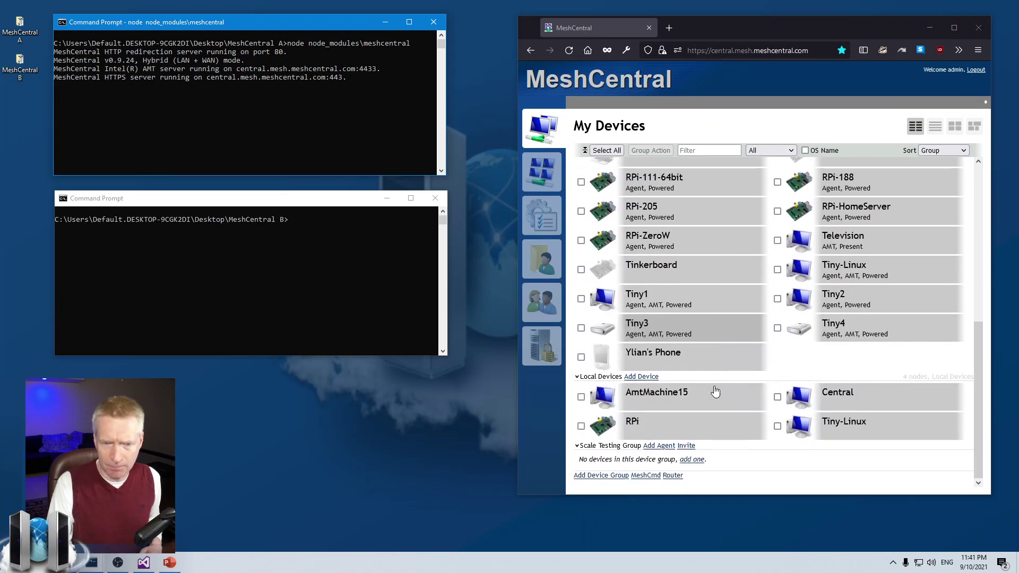
{"action": "scroll", "coordinate": [712, 391], "scroll_direction": "up", "scroll_amount": 3}
{"action": "left_click", "coordinate": [690, 444]}
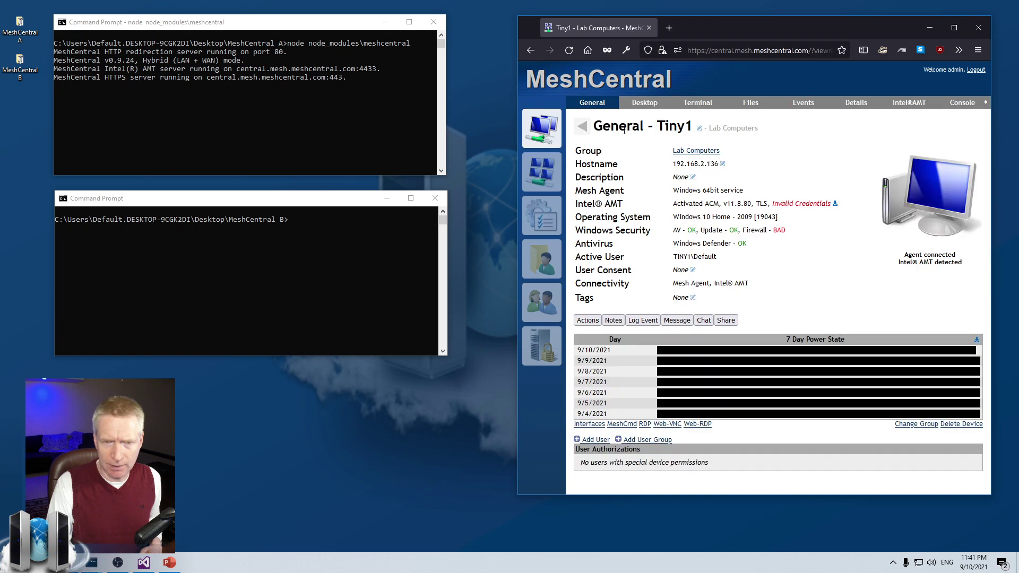
Step: Test Tiny1's remote desktop session by drawing a selection rectangle on its desktop, and disconnect
{"action": "left_click", "coordinate": [644, 103]}
{"action": "left_click_drag", "start_coordinate": [683, 251], "coordinate": [919, 409]}
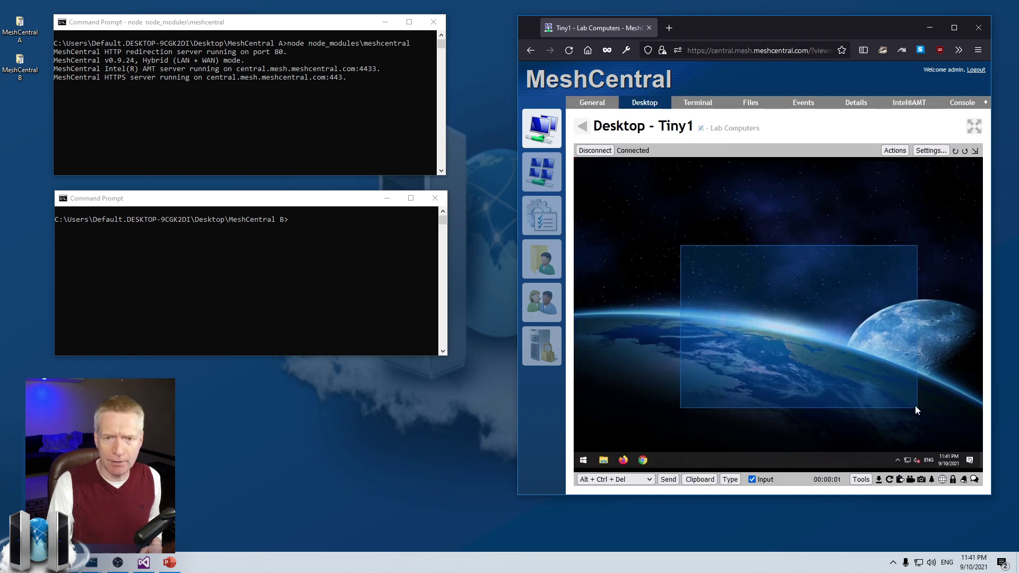
{"action": "left_click", "coordinate": [594, 150]}
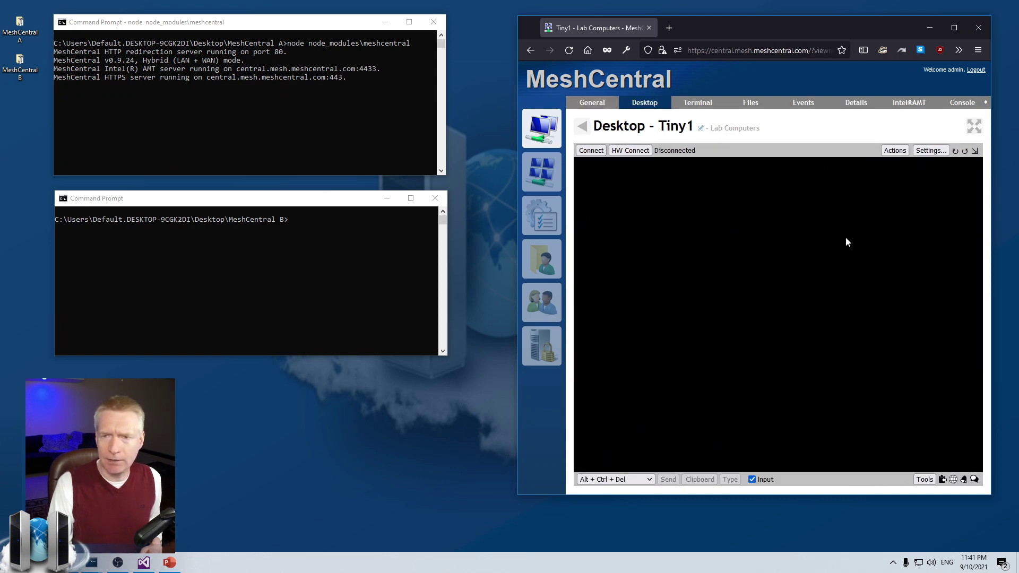
Step: Stop the MeshCentral A server running in its command prompt
{"action": "left_click", "coordinate": [345, 79]}
{"action": "left_click", "coordinate": [765, 255]}
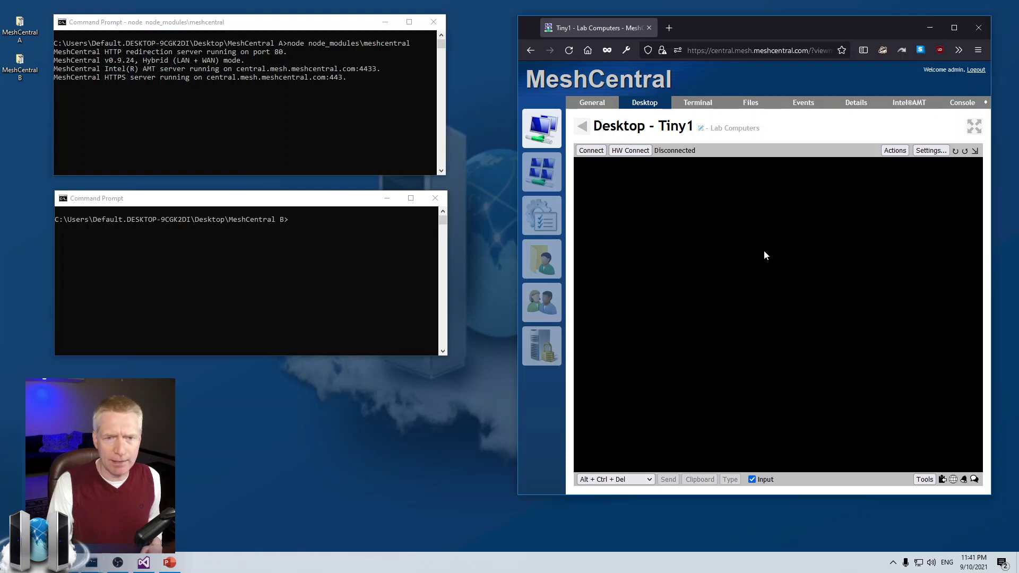
{"action": "left_click", "coordinate": [221, 257]}
{"action": "left_click", "coordinate": [297, 68]}
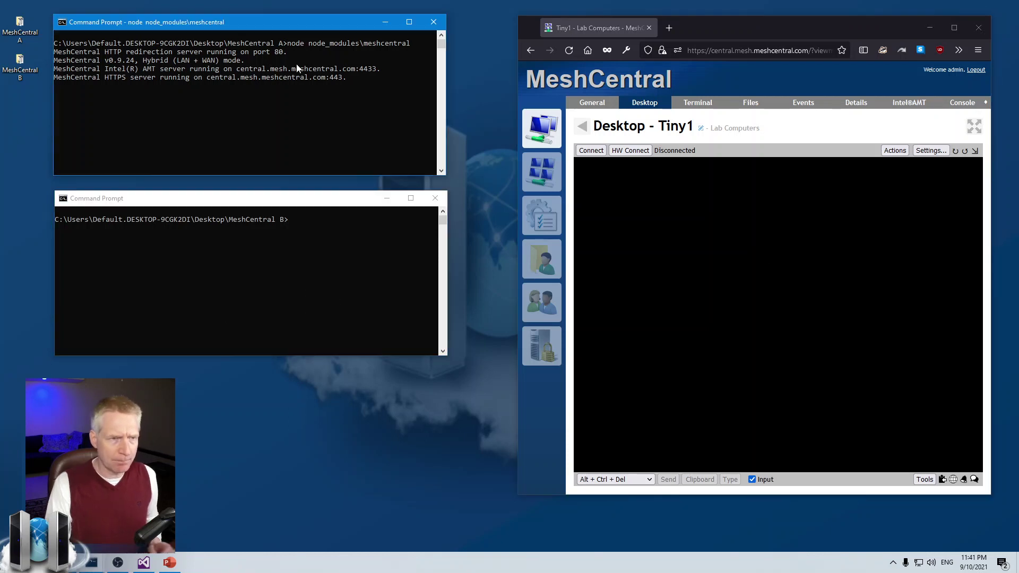
{"action": "key", "text": "ctrl+c"}
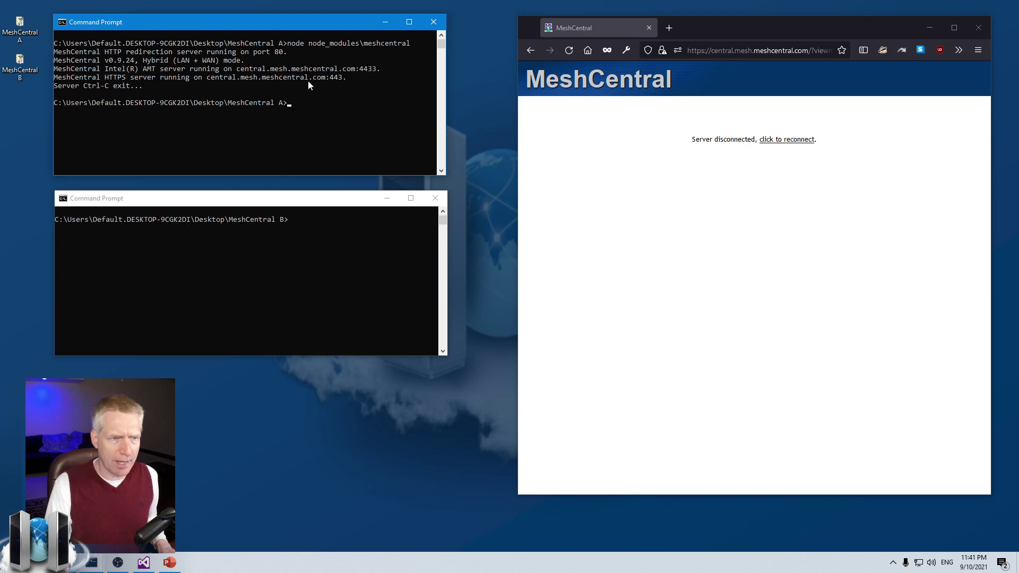
Step: Start the MeshCentral B server from its command prompt with node node_modules\meshcentral
{"action": "left_click", "coordinate": [284, 304]}
{"action": "type", "text": "node node_modules\\meshcentral"}
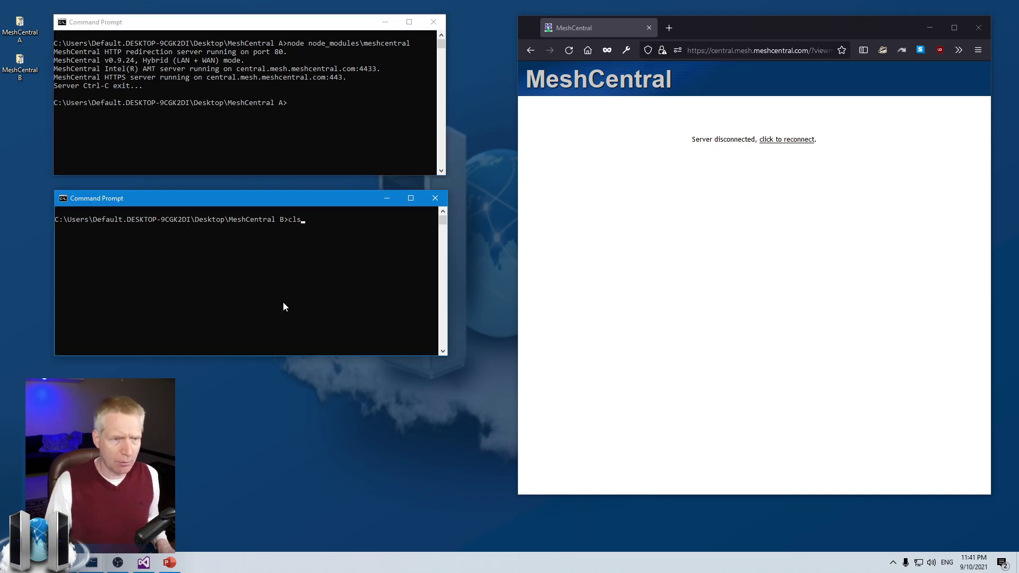
{"action": "key", "text": "Return"}
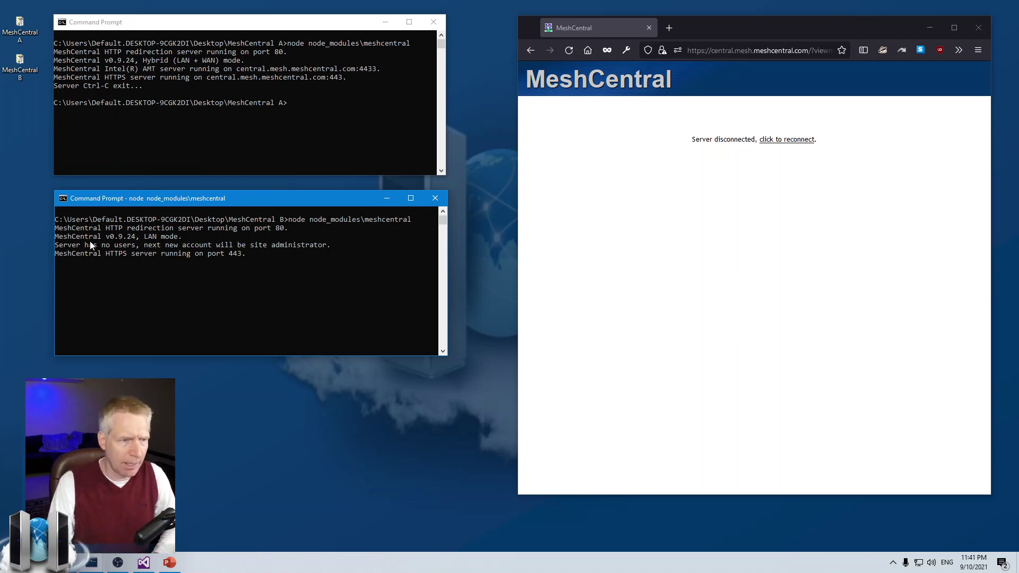
Step: Examine the server mode and user account lines in MeshCentral B's startup output
{"action": "left_click", "coordinate": [146, 237]}
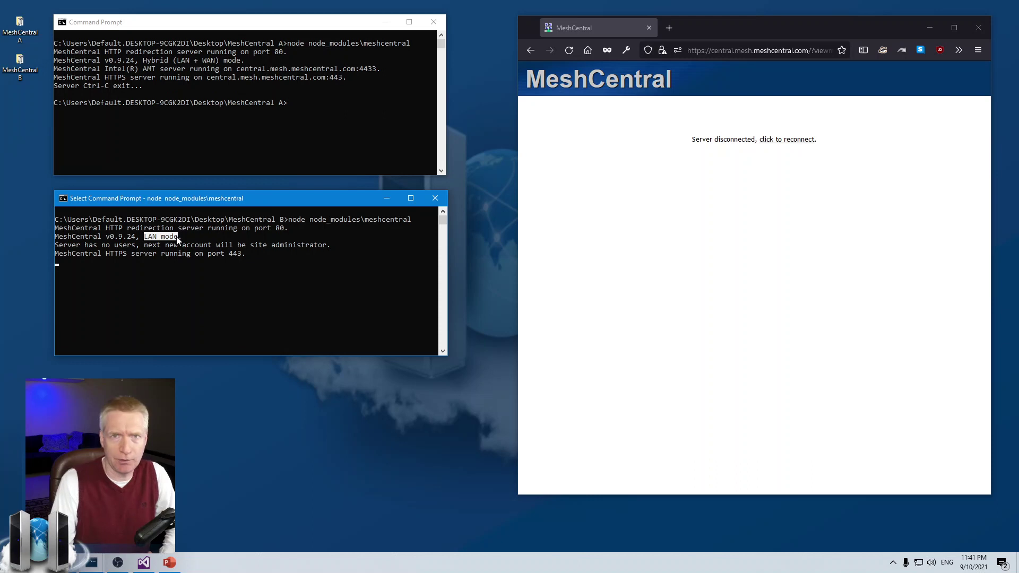
{"action": "left_click_drag", "start_coordinate": [55, 247], "coordinate": [267, 248]}
{"action": "right_click", "coordinate": [267, 249]}
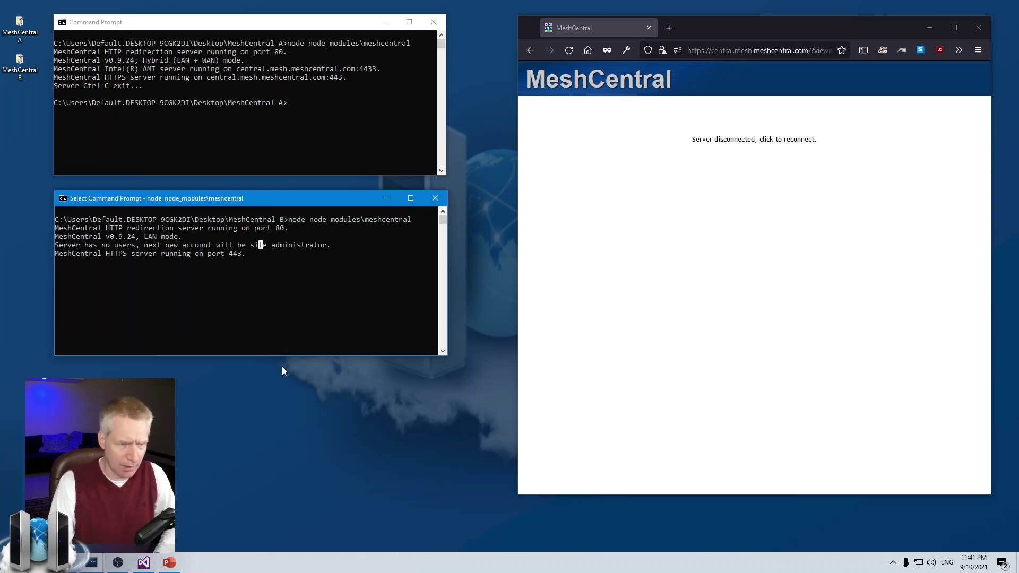
Step: Reconnect the browser page to the server, accept the certificate risk, and check the login page's account creation line
{"action": "left_click", "coordinate": [781, 140]}
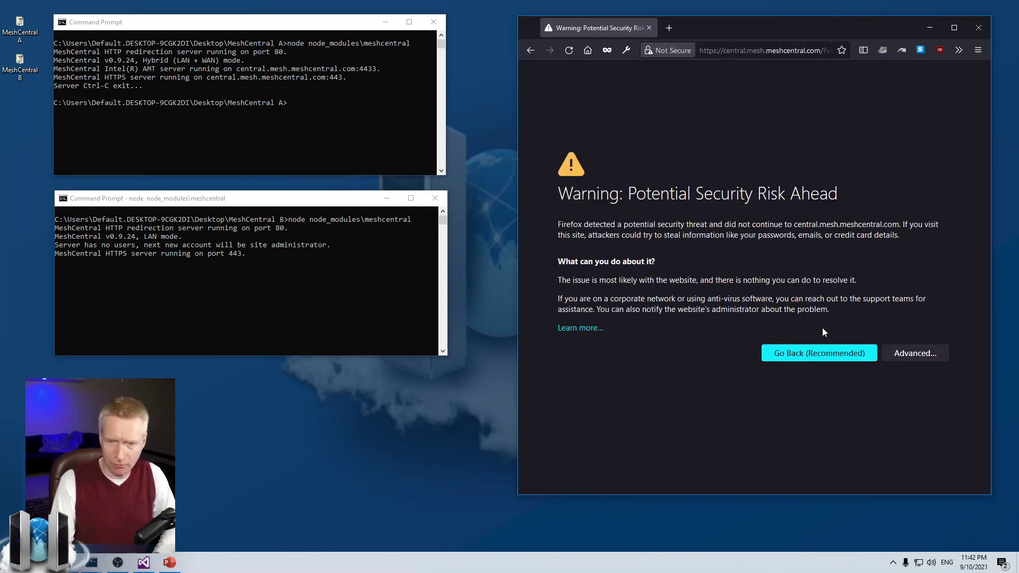
{"action": "left_click", "coordinate": [885, 351]}
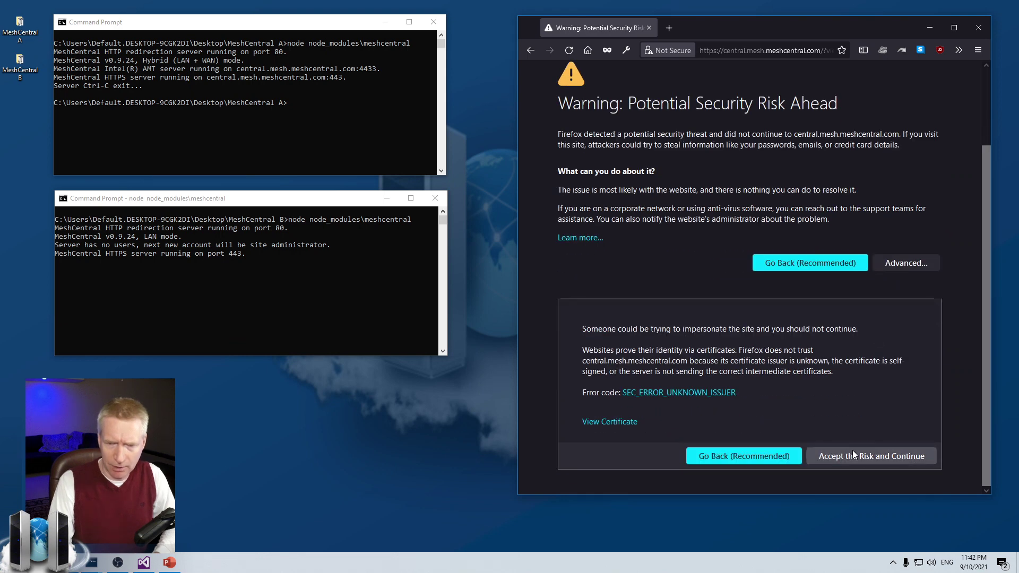
{"action": "left_click", "coordinate": [853, 455]}
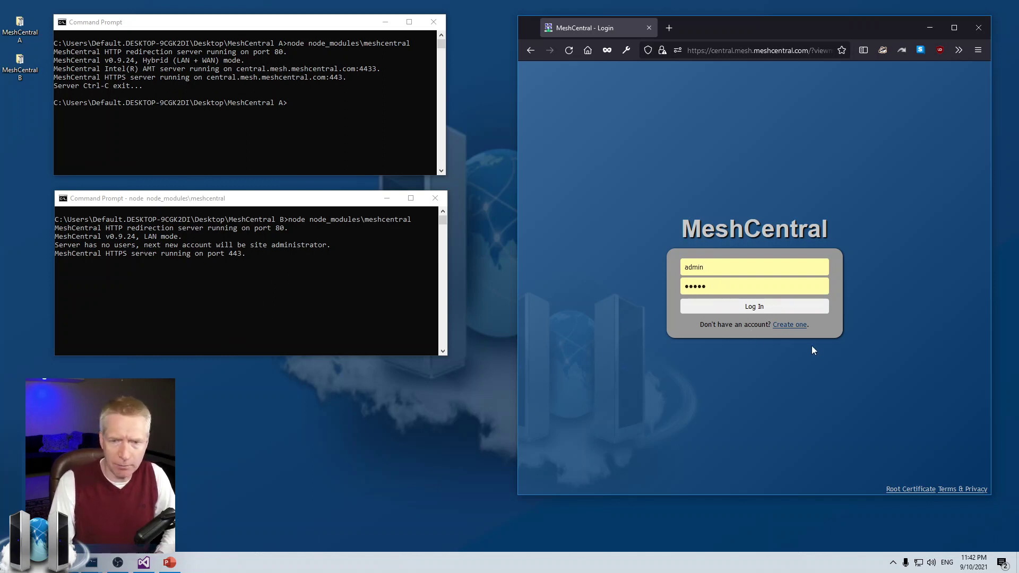
{"action": "left_click_drag", "start_coordinate": [699, 323], "coordinate": [767, 324]}
{"action": "left_click", "coordinate": [767, 324]}
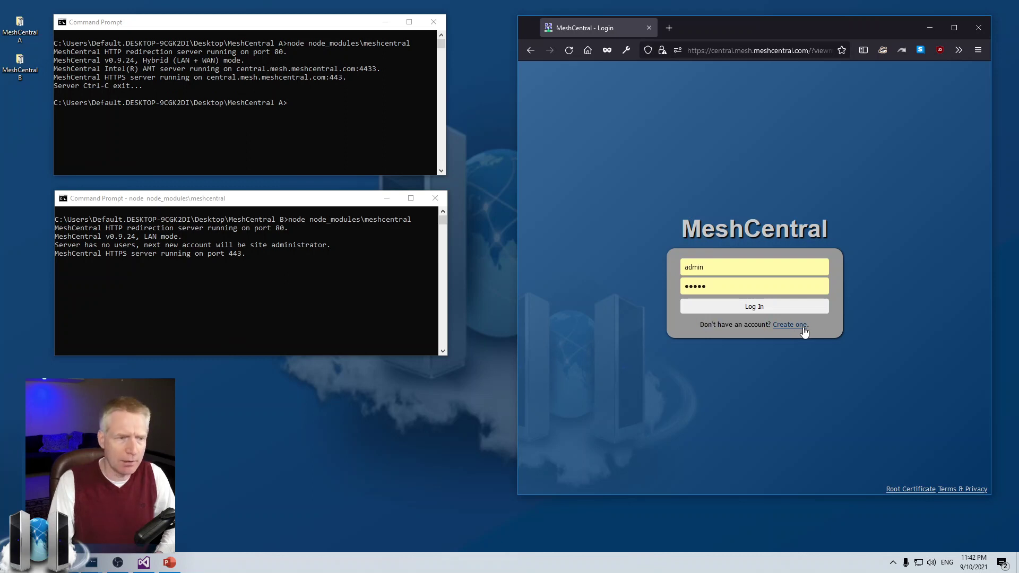
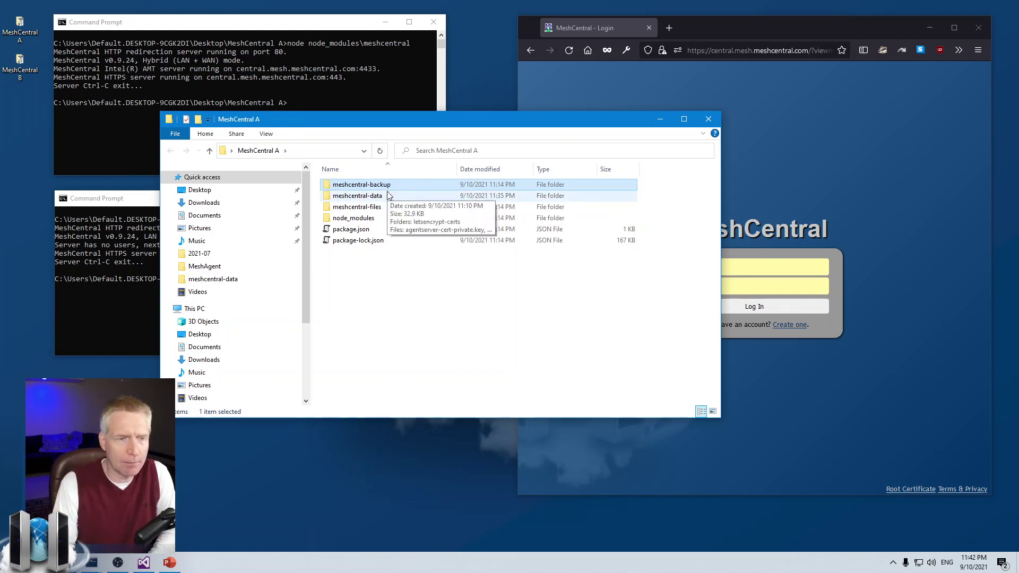
Step: Examine the meshcentral-data, meshcentral-files and node_modules folders inside the MeshCentral A folder
{"action": "left_click", "coordinate": [387, 196]}
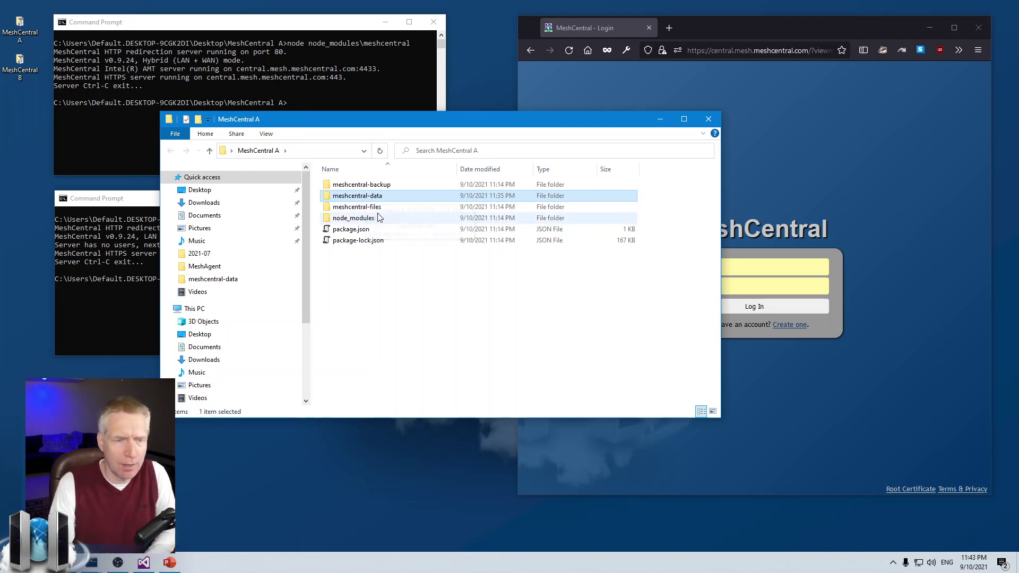
{"action": "left_click", "coordinate": [374, 209]}
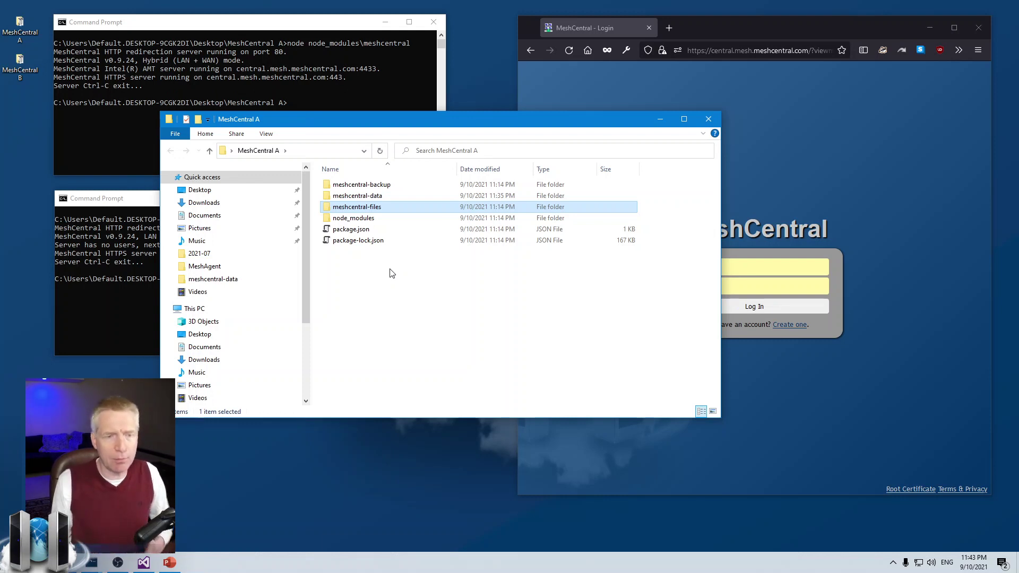
{"action": "left_click", "coordinate": [377, 222]}
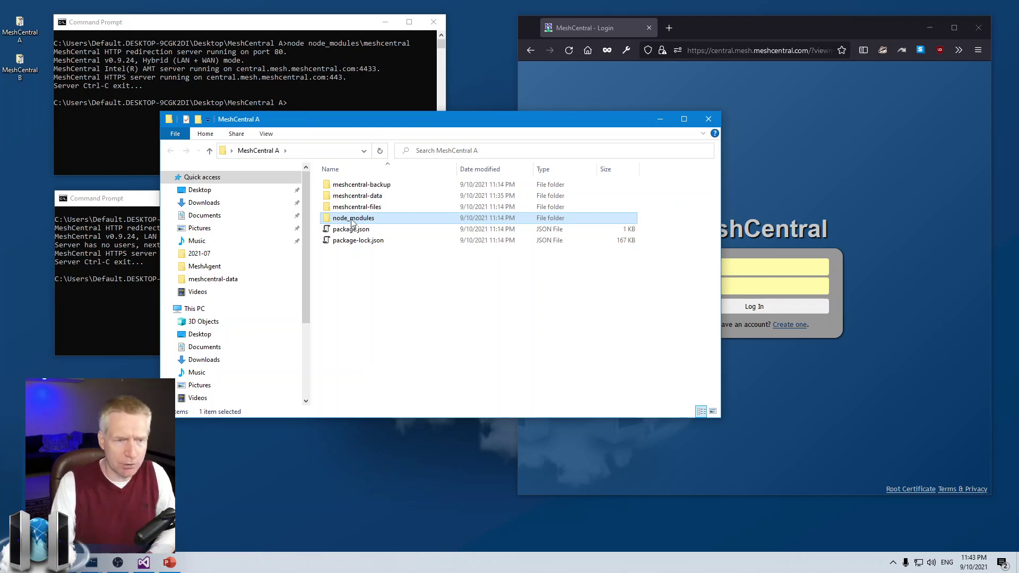
{"action": "mouse_move", "coordinate": [355, 223]}
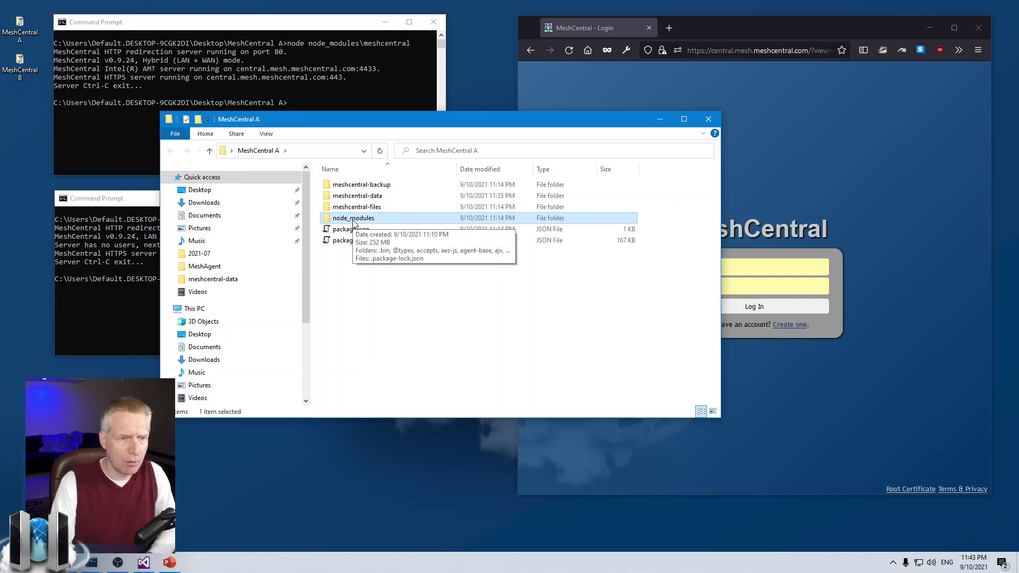
Step: Open the MeshCentral B folder, place its window beside MeshCentral A's, and check its node_modules folder
{"action": "double_click", "coordinate": [20, 70]}
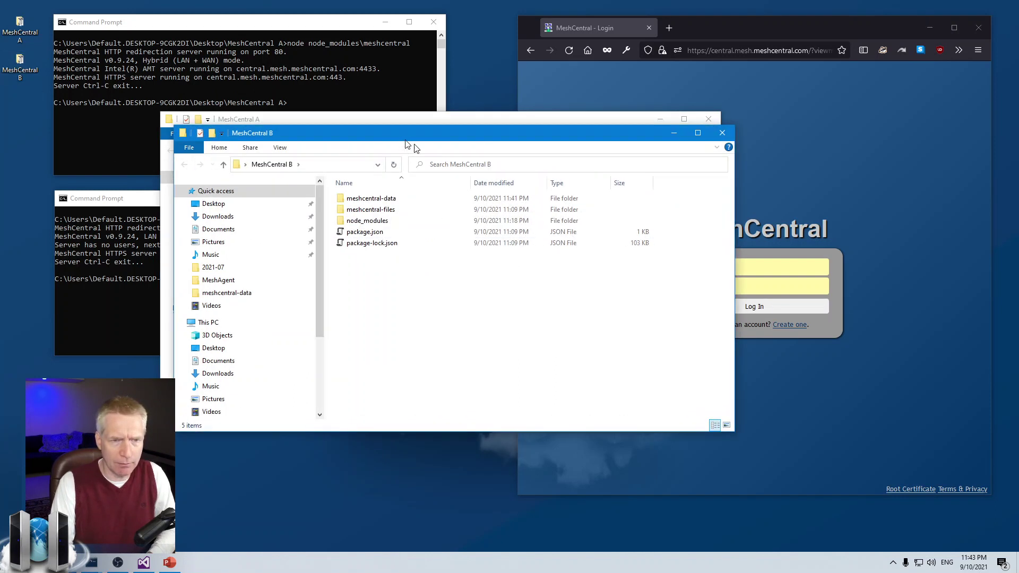
{"action": "left_click_drag", "start_coordinate": [409, 140], "coordinate": [658, 232]}
{"action": "left_click", "coordinate": [629, 314]}
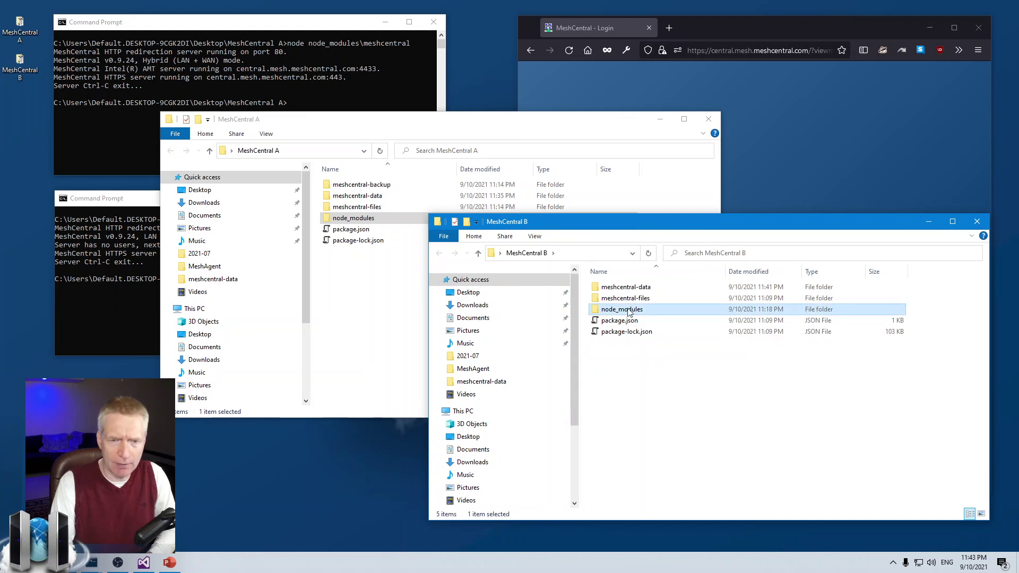
{"action": "mouse_move", "coordinate": [633, 313]}
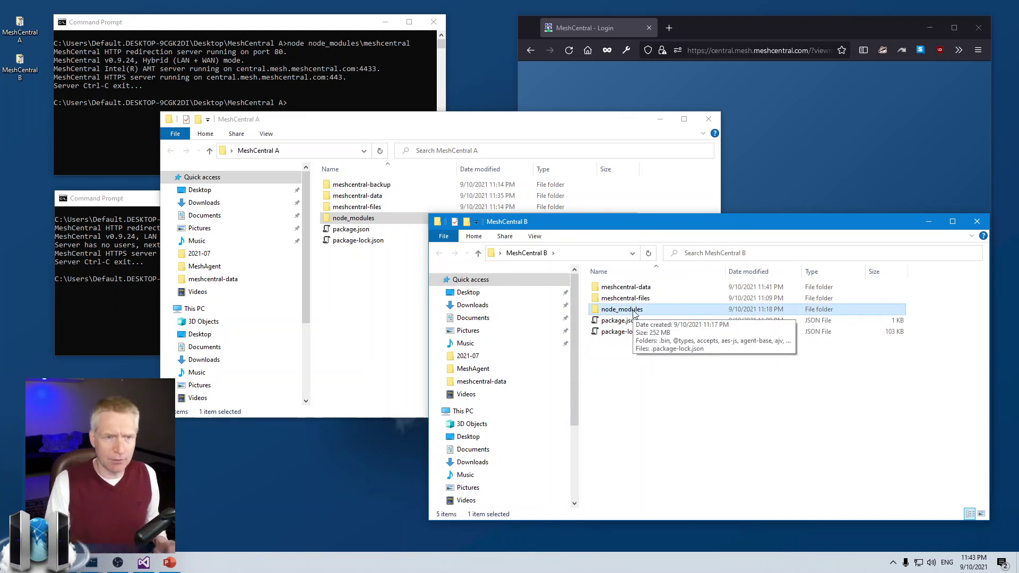
Step: Review MeshCentral A's meshcentral-data and meshcentral-files folders as the candidates for migration to MeshCentral B
{"action": "left_click", "coordinate": [370, 199]}
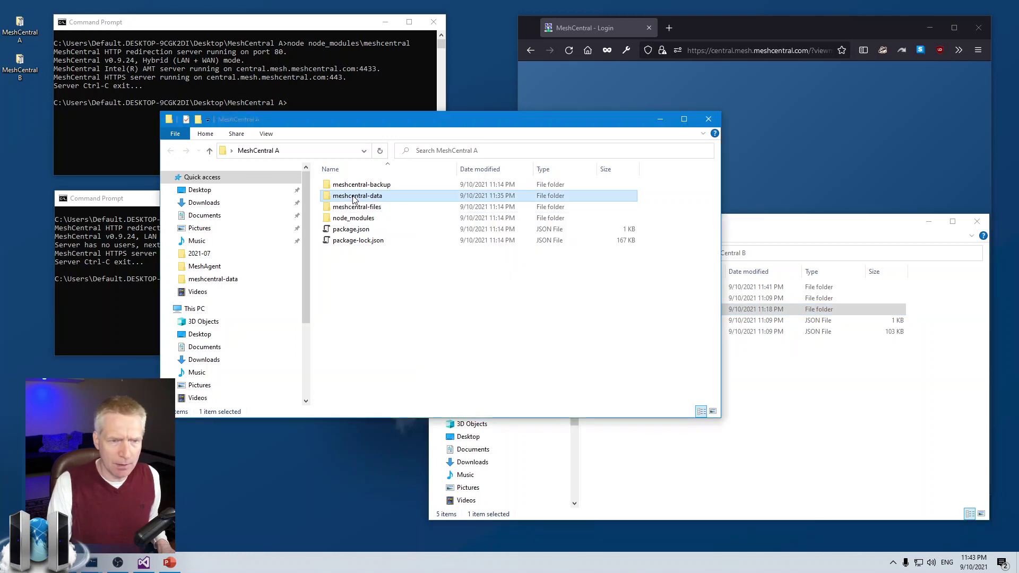
{"action": "left_click", "coordinate": [372, 209]}
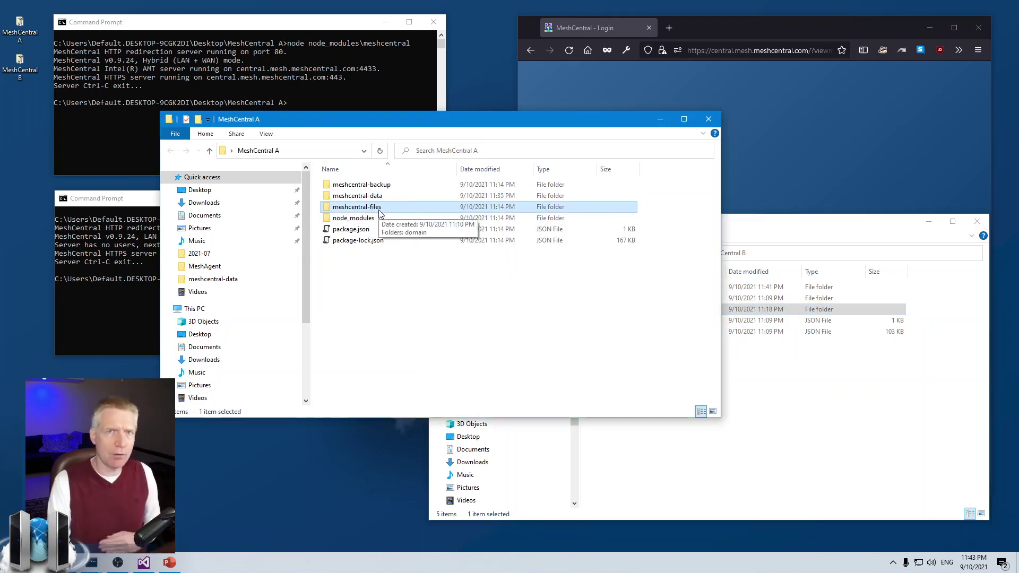
{"action": "left_click", "coordinate": [756, 368]}
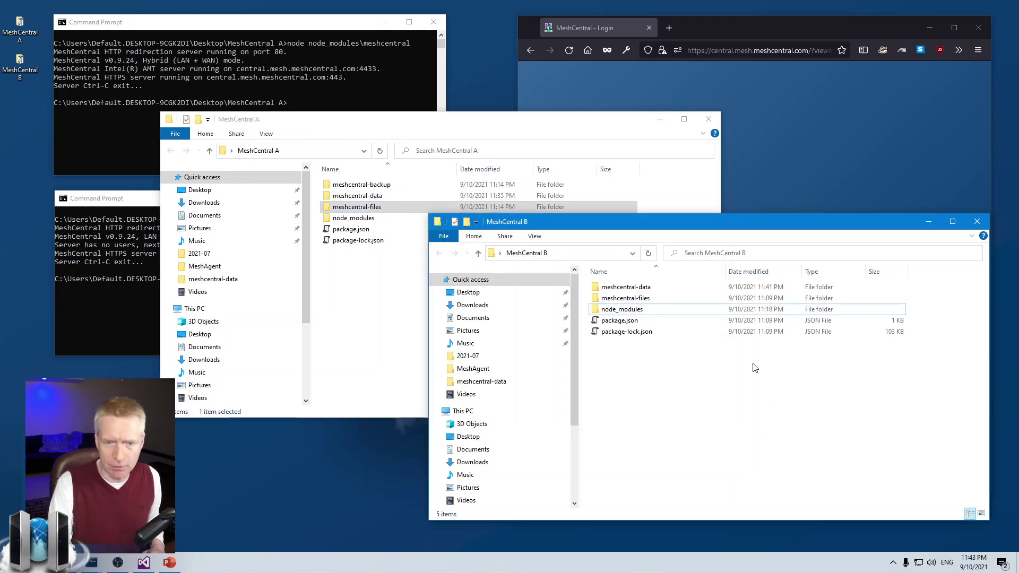
{"action": "left_click_drag", "start_coordinate": [352, 208], "coordinate": [366, 210]}
{"action": "left_click", "coordinate": [378, 197]}
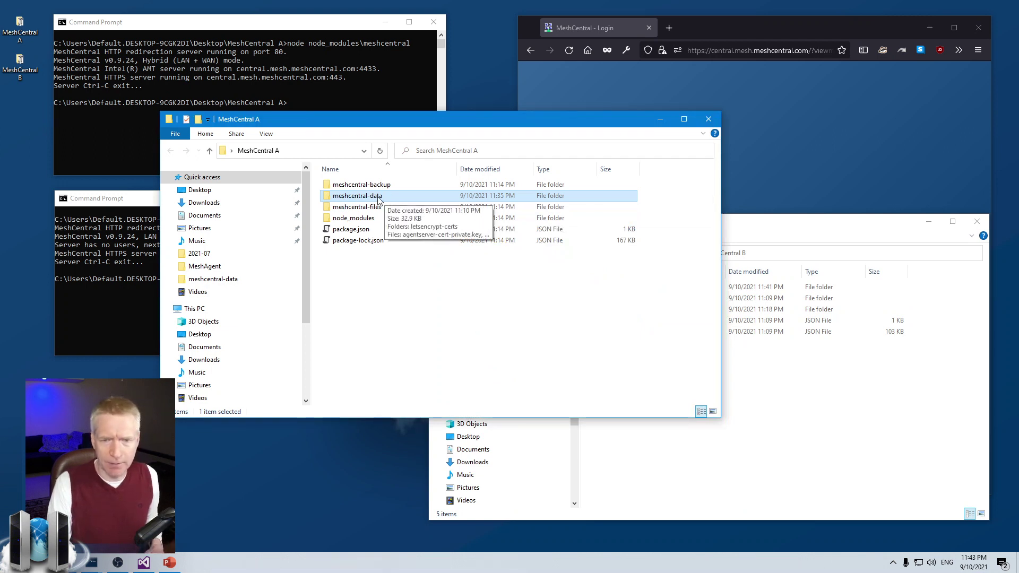
Step: Permanently delete MeshCentral B's meshcentral-data folder and move MeshCentral A's meshcentral-data folder into its place
{"action": "left_click", "coordinate": [864, 446]}
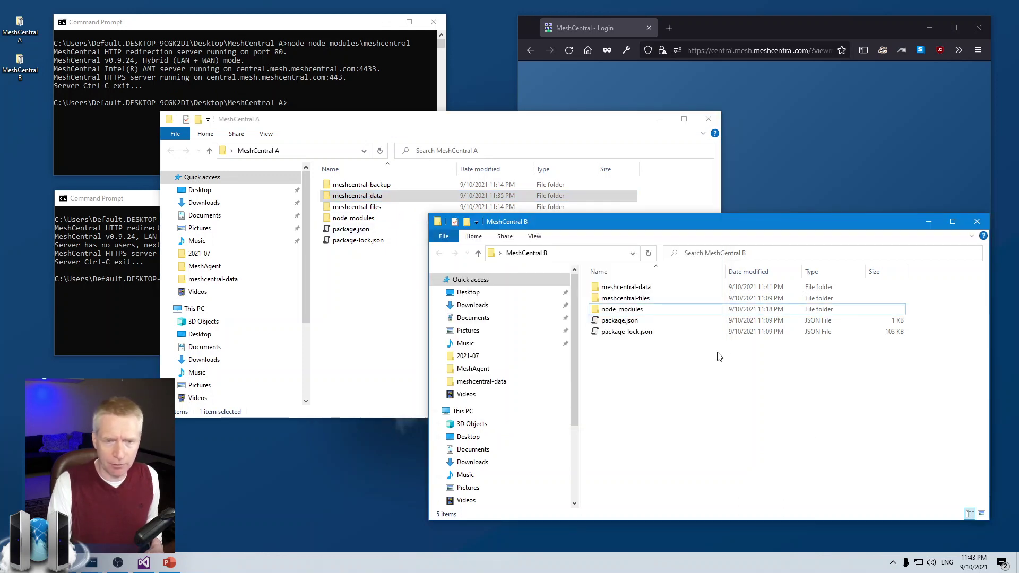
{"action": "left_click", "coordinate": [655, 287]}
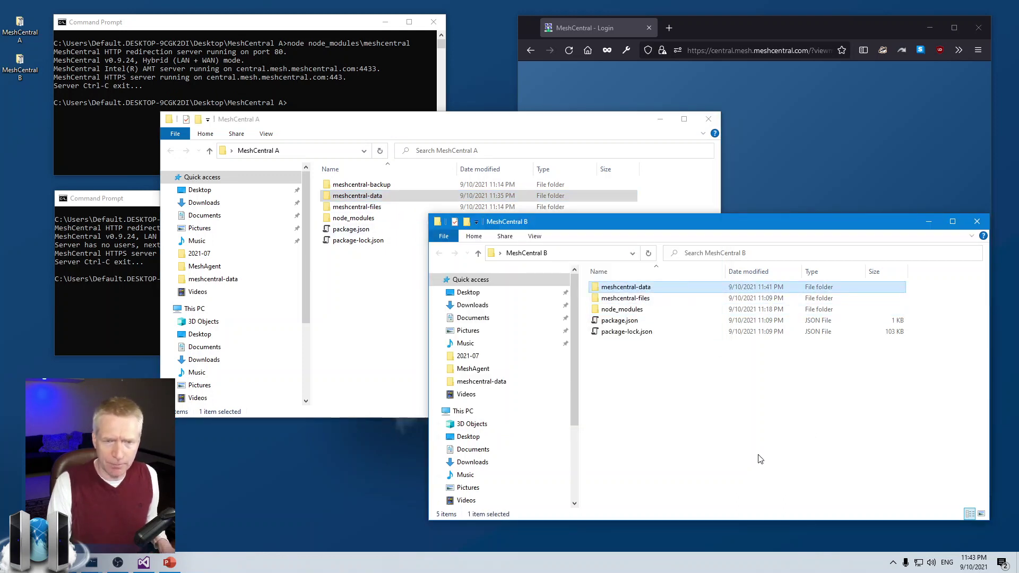
{"action": "key", "text": "shift+Delete"}
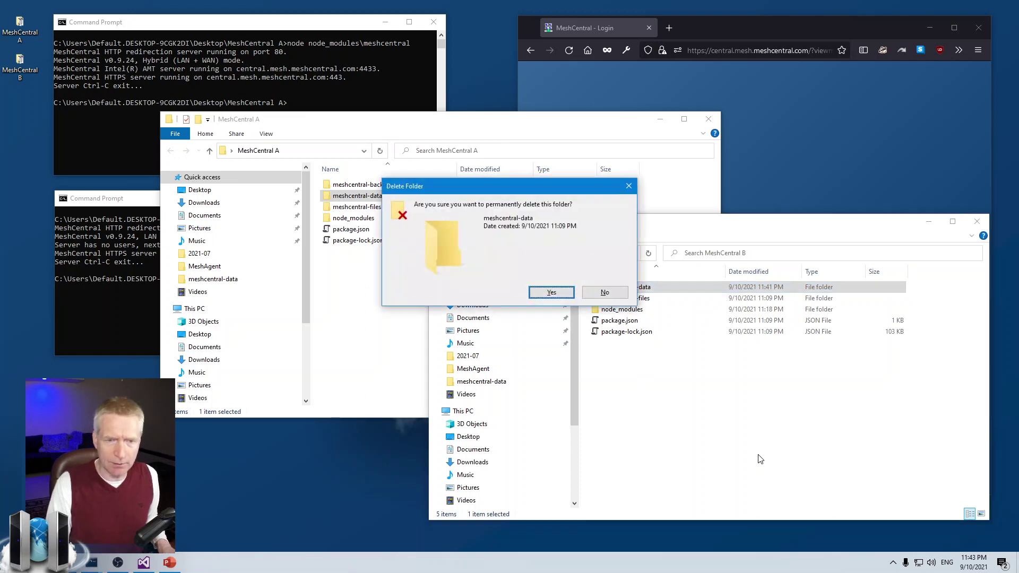
{"action": "key", "text": "Escape"}
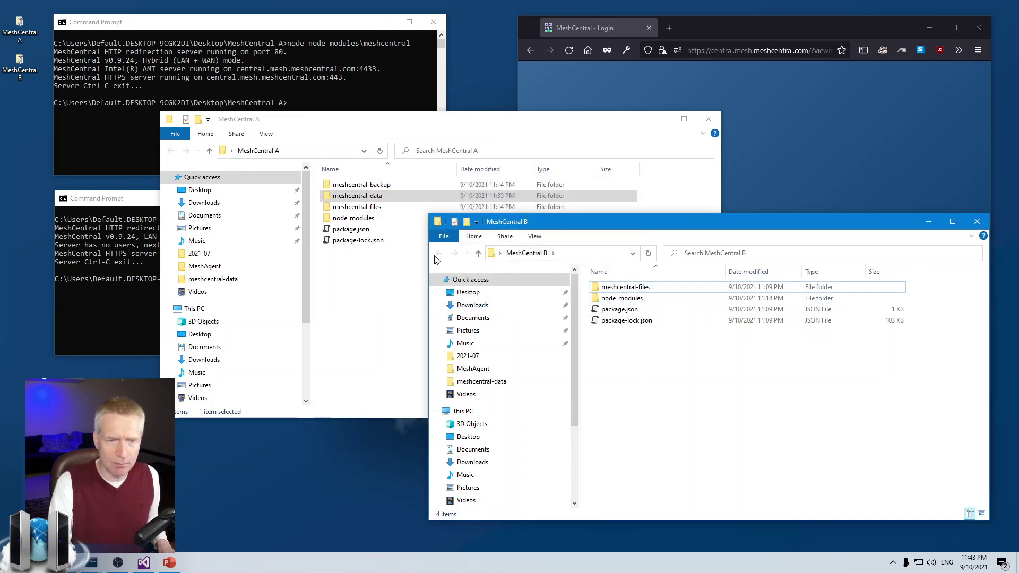
{"action": "left_click_drag", "start_coordinate": [387, 192], "coordinate": [639, 349]}
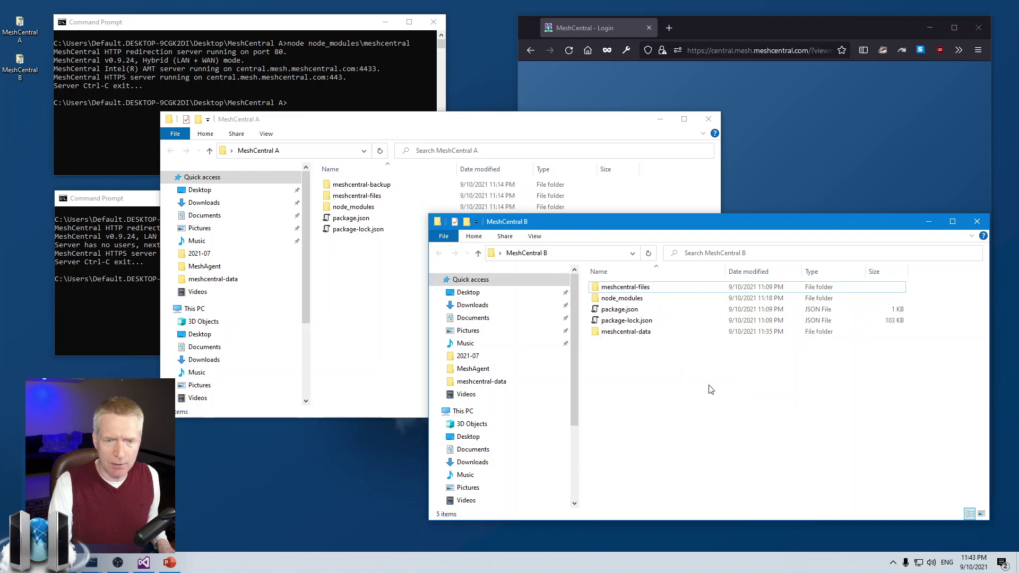
{"action": "left_click", "coordinate": [708, 400]}
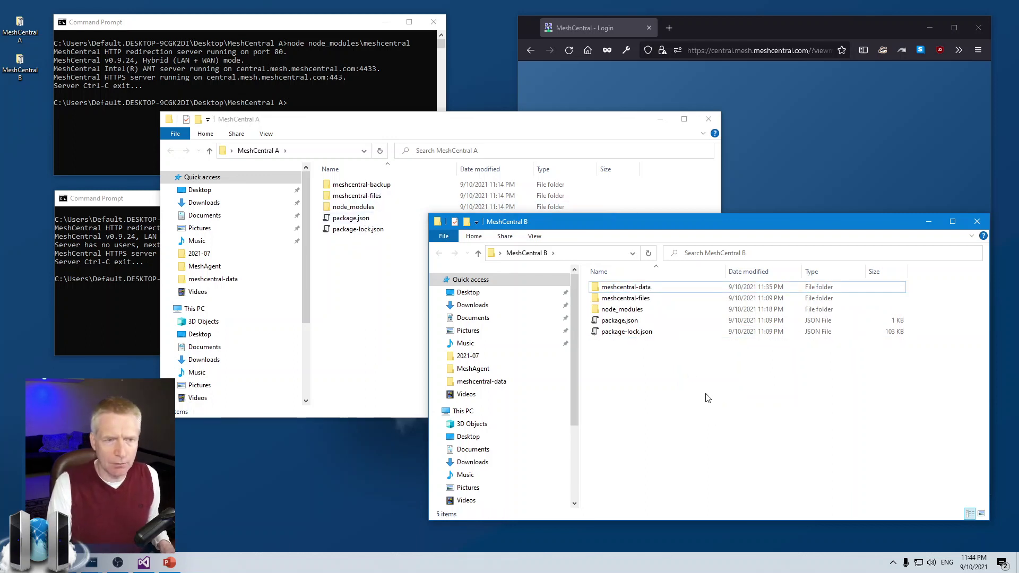
Step: Copy the meshcentral-data folder from MeshCentral B back into the MeshCentral A folder
{"action": "left_click_drag", "start_coordinate": [624, 288], "coordinate": [380, 273]}
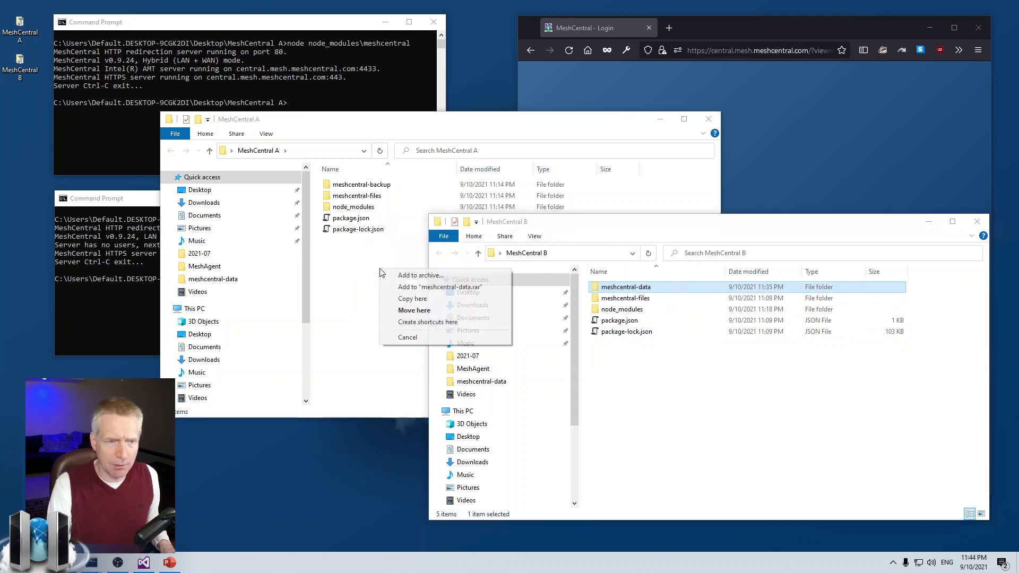
{"action": "left_click", "coordinate": [409, 299]}
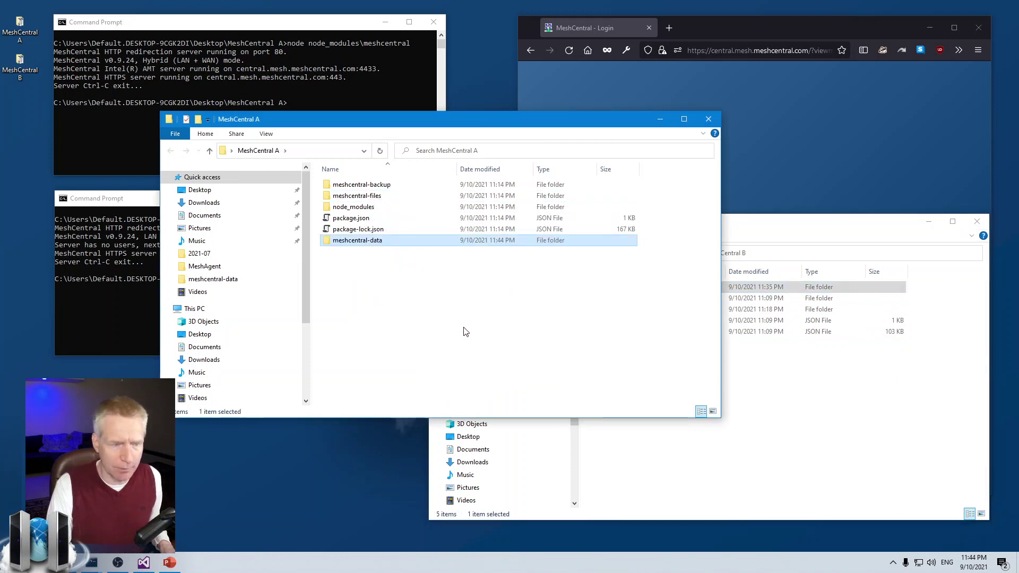
{"action": "left_click", "coordinate": [776, 442]}
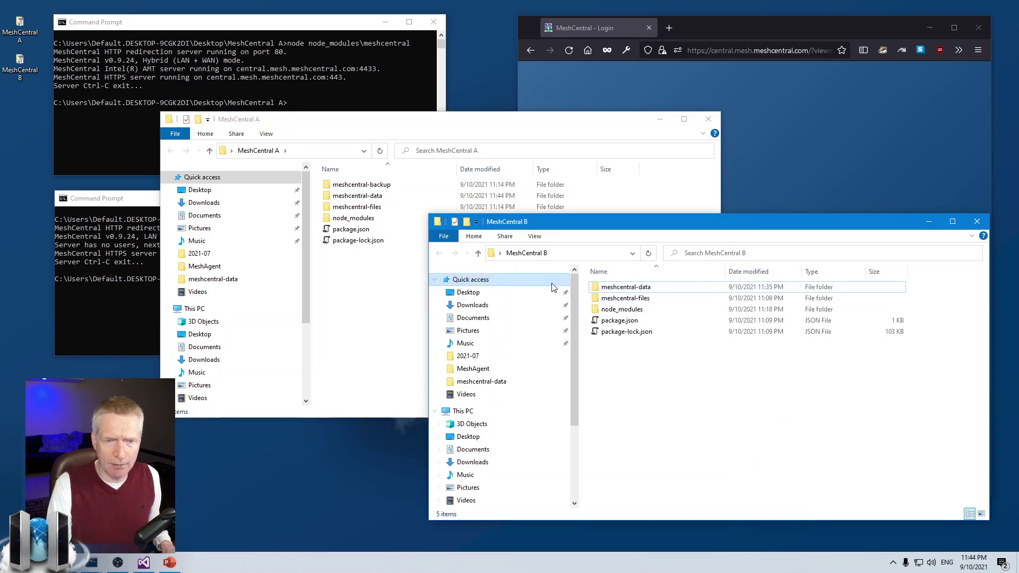
Step: Open the meshcentral-data folders of both MeshCentral A and MeshCentral B to compare their contents
{"action": "double_click", "coordinate": [372, 195]}
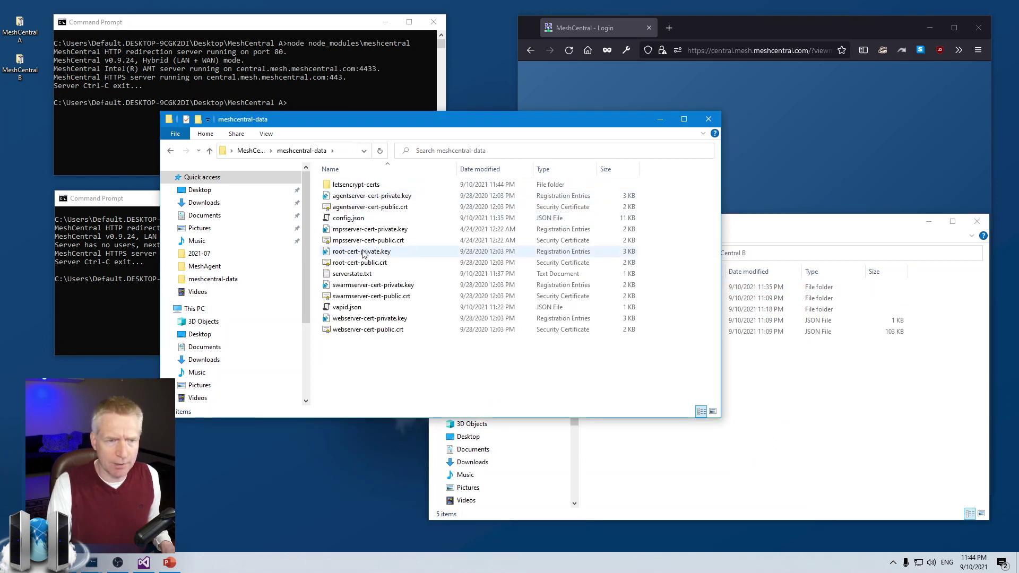
{"action": "left_click", "coordinate": [851, 477]}
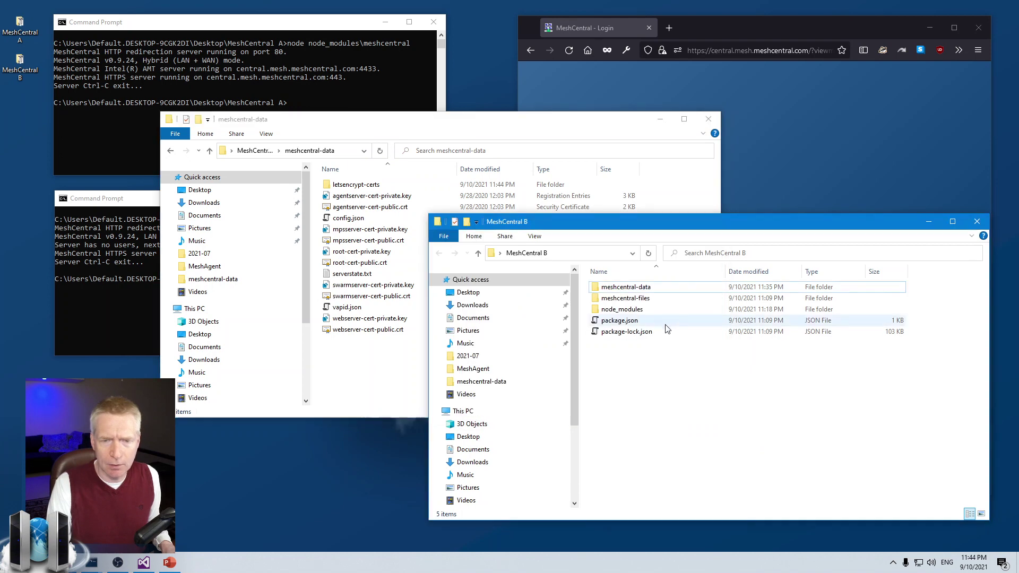
{"action": "double_click", "coordinate": [633, 290]}
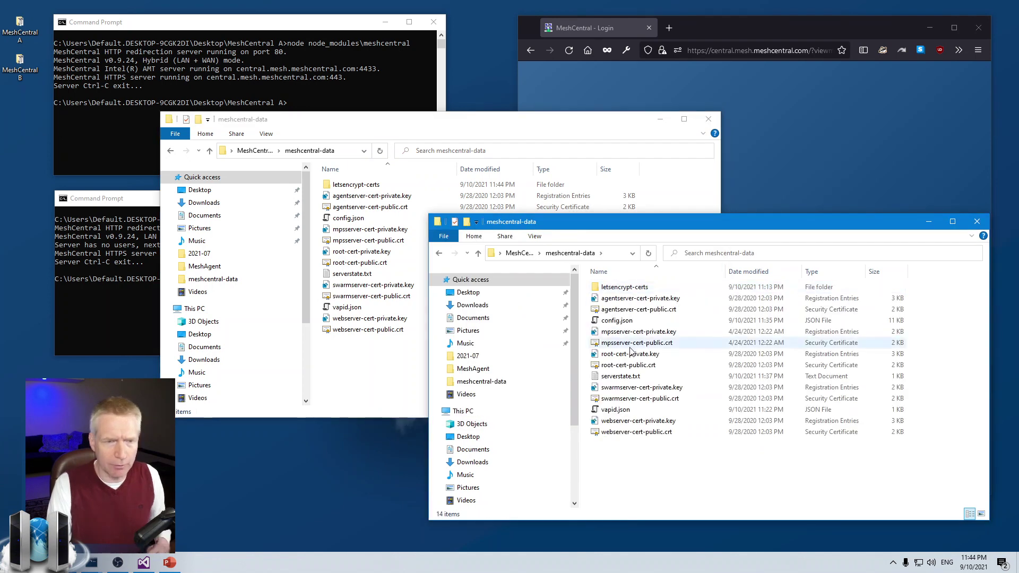
Step: Examine letsencrypt-certs, config.json, and the agentserver and root certificate files in MeshCentral A's meshcentral-data, comparing with MeshCentral B's copy
{"action": "left_click", "coordinate": [419, 374]}
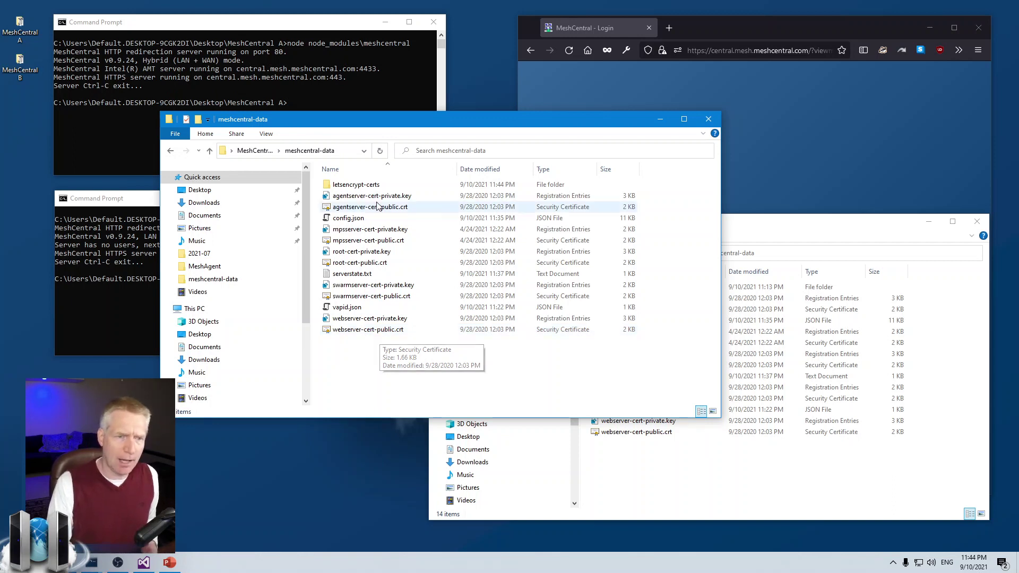
{"action": "left_click", "coordinate": [357, 185]}
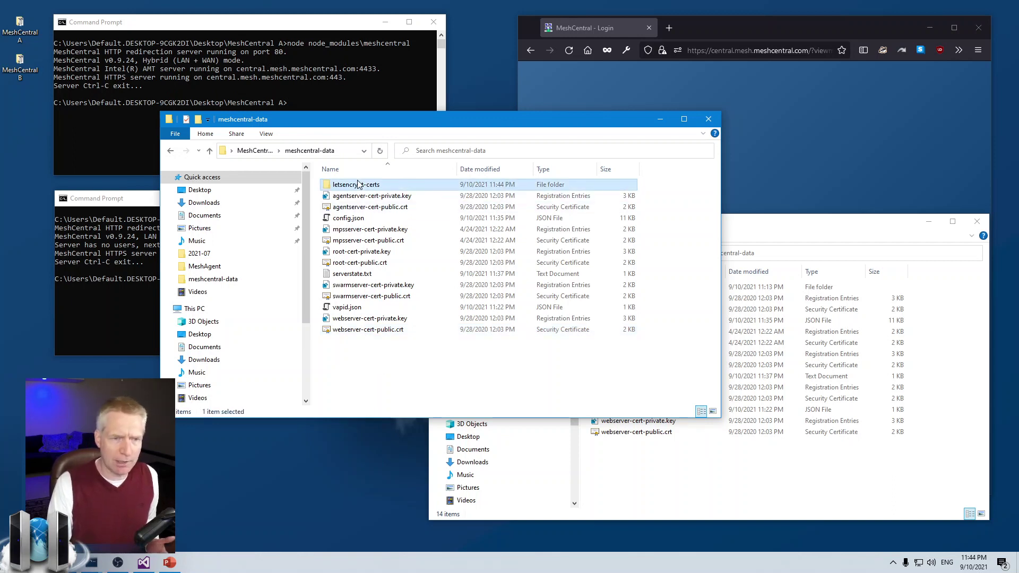
{"action": "left_click", "coordinate": [355, 219]}
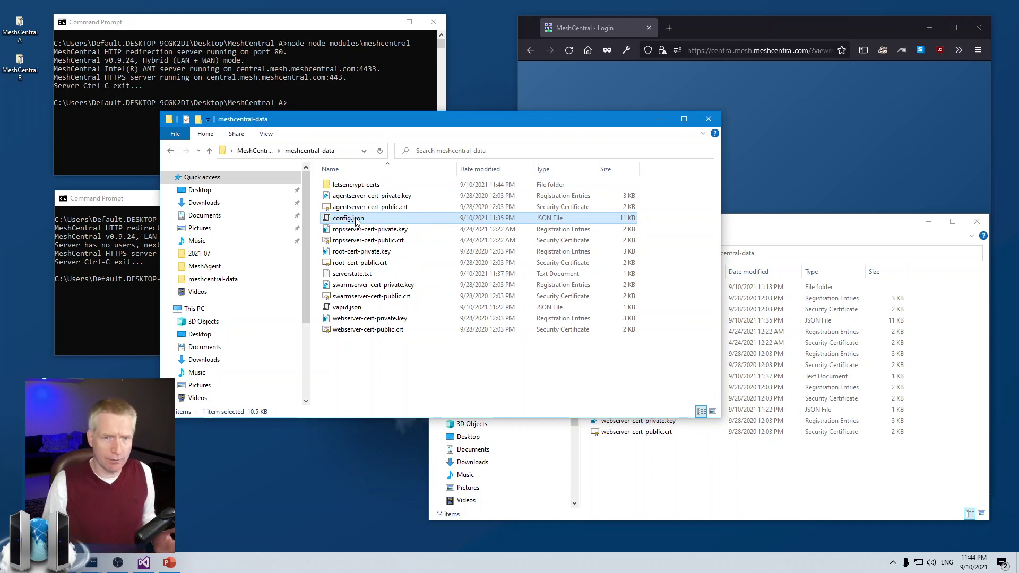
{"action": "left_click", "coordinate": [371, 196]}
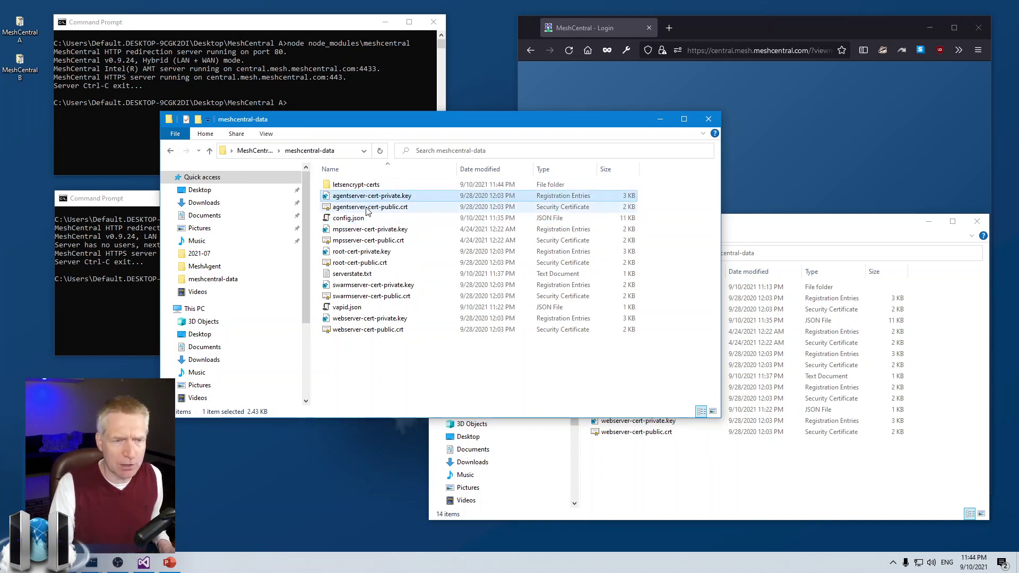
{"action": "left_click", "coordinate": [370, 206], "text": "shift"}
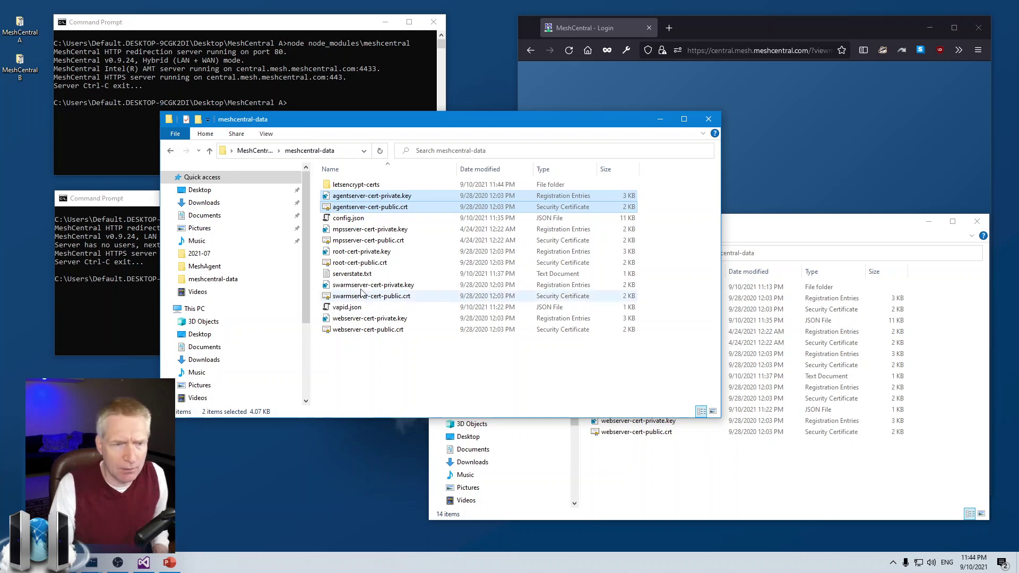
{"action": "left_click", "coordinate": [367, 263], "text": "ctrl"}
{"action": "left_click", "coordinate": [364, 251], "text": "ctrl"}
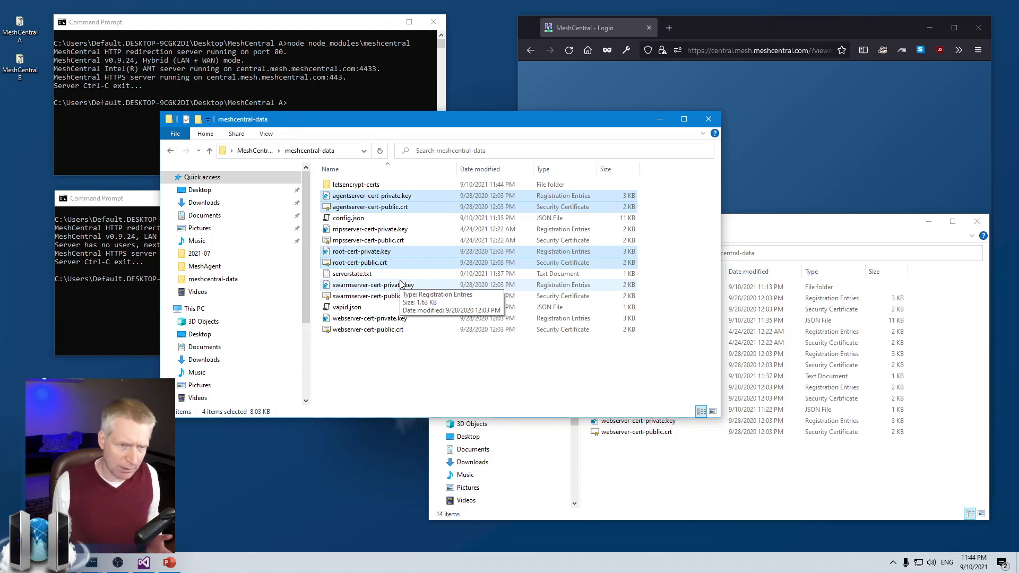
{"action": "left_click", "coordinate": [449, 266]}
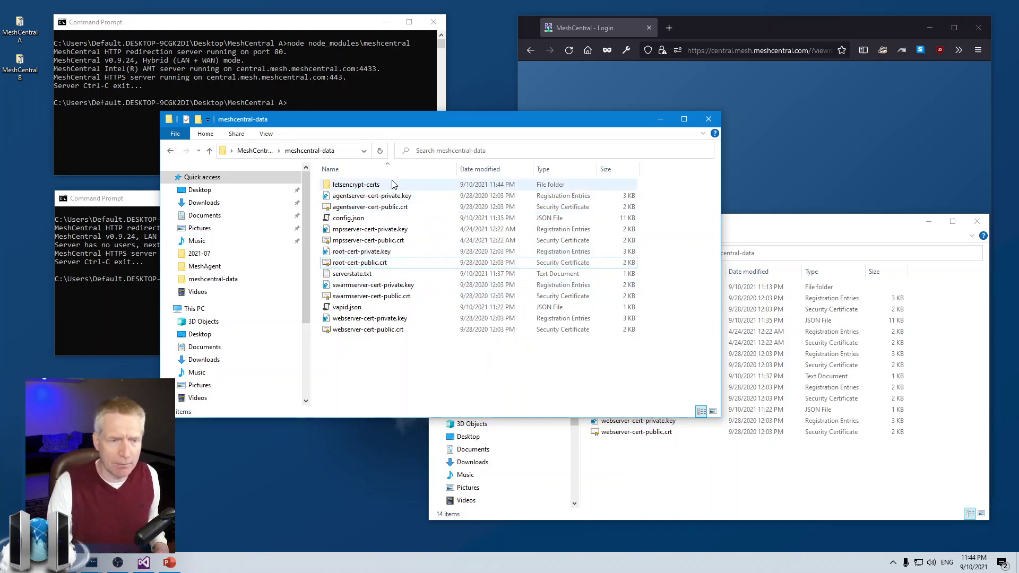
{"action": "left_click", "coordinate": [815, 481]}
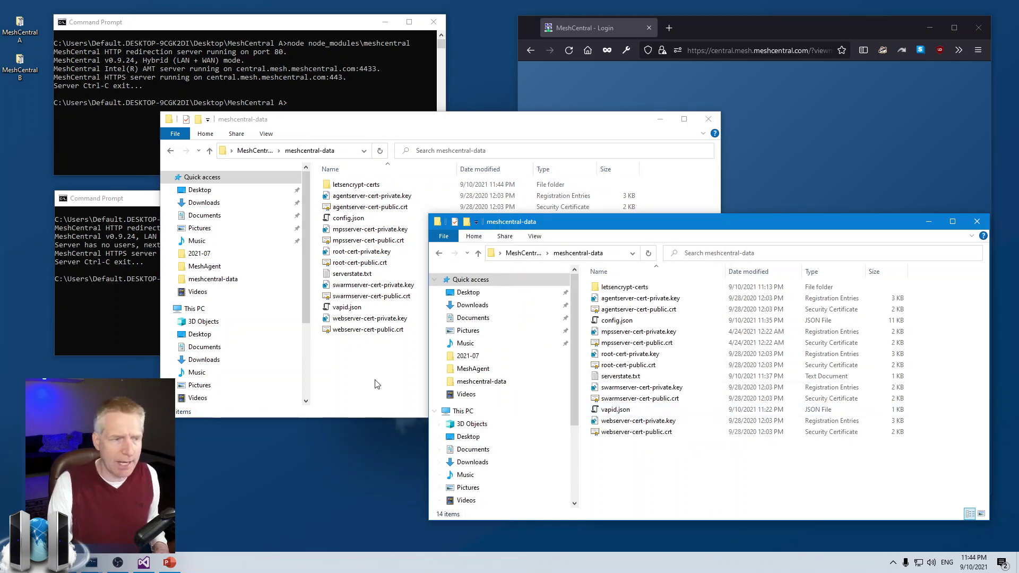
{"action": "left_click", "coordinate": [387, 353]}
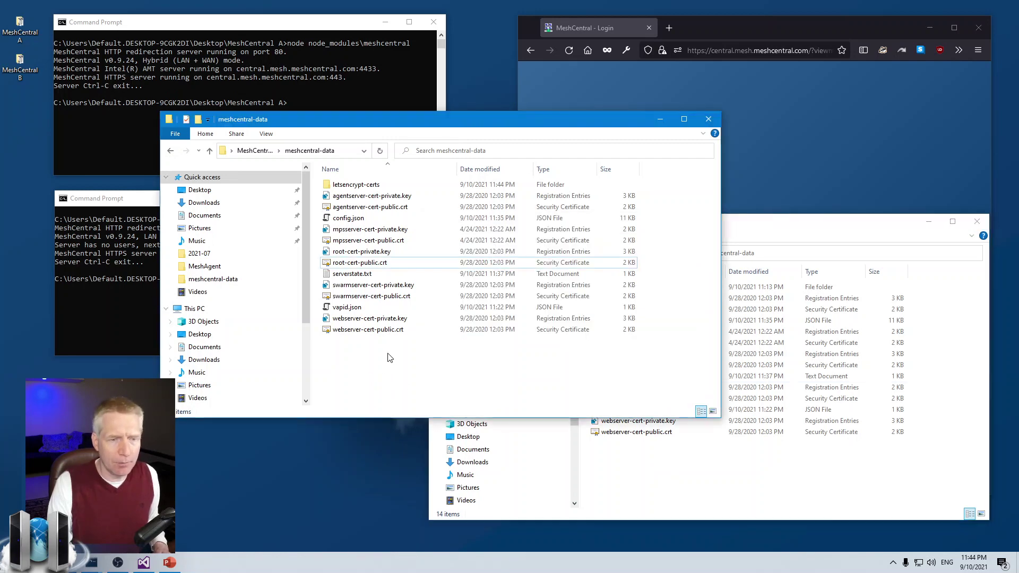
Step: Minimize MeshCentral A's folder window and start the MeshCentral B server with node node_modules\meshcentral in its command prompt
{"action": "left_click", "coordinate": [660, 119]}
{"action": "left_click", "coordinate": [215, 272]}
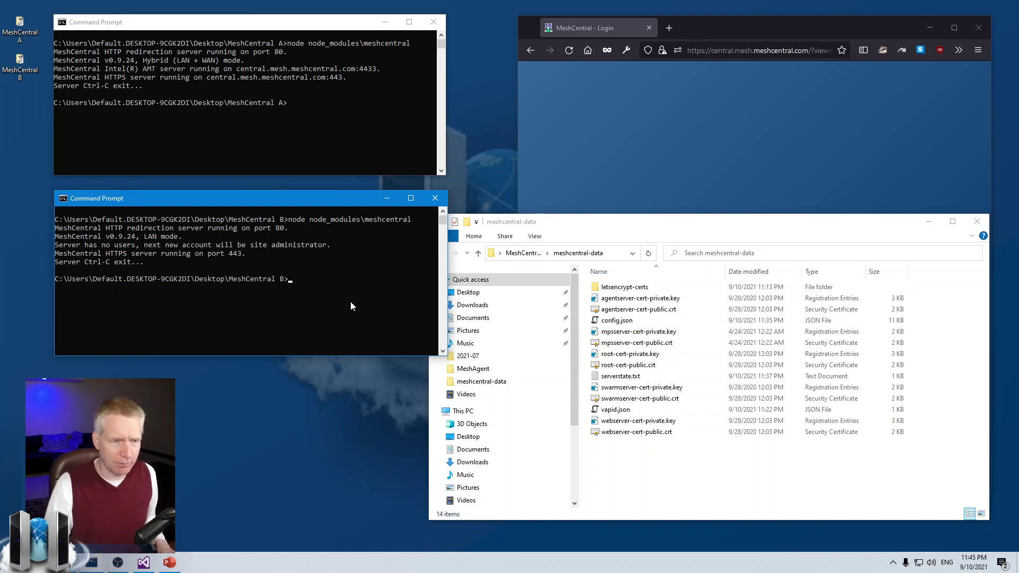
{"action": "key", "text": "Up"}
{"action": "key", "text": "Return"}
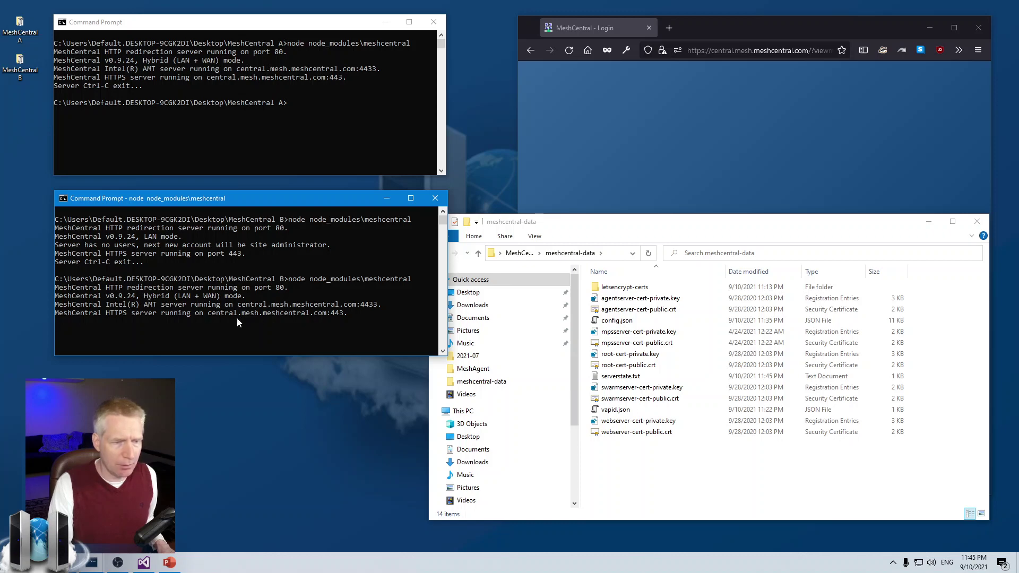
Step: Reload the MeshCentral login page in the browser and accept the certificate risk to continue
{"action": "left_click", "coordinate": [531, 133]}
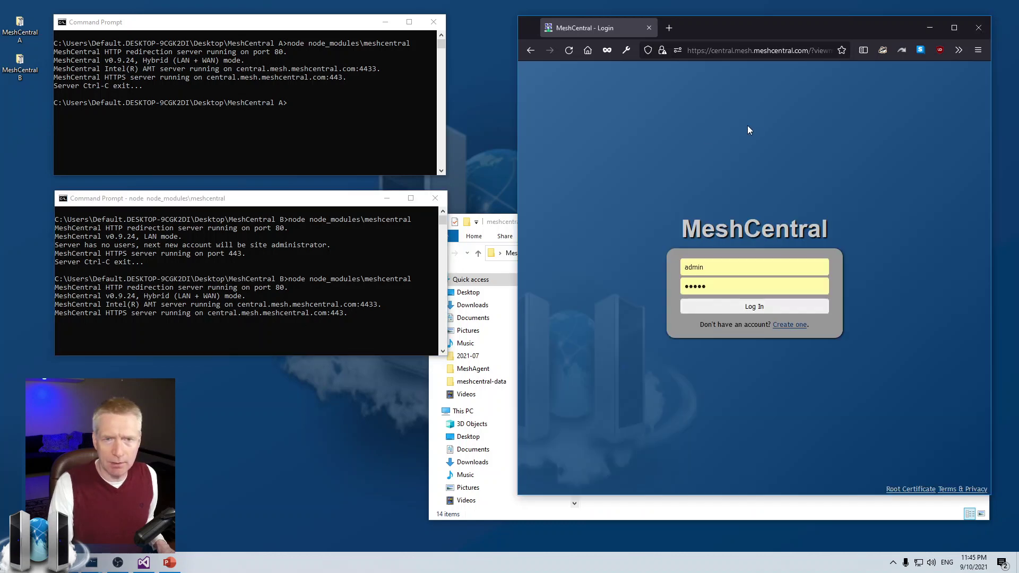
{"action": "left_click", "coordinate": [569, 50]}
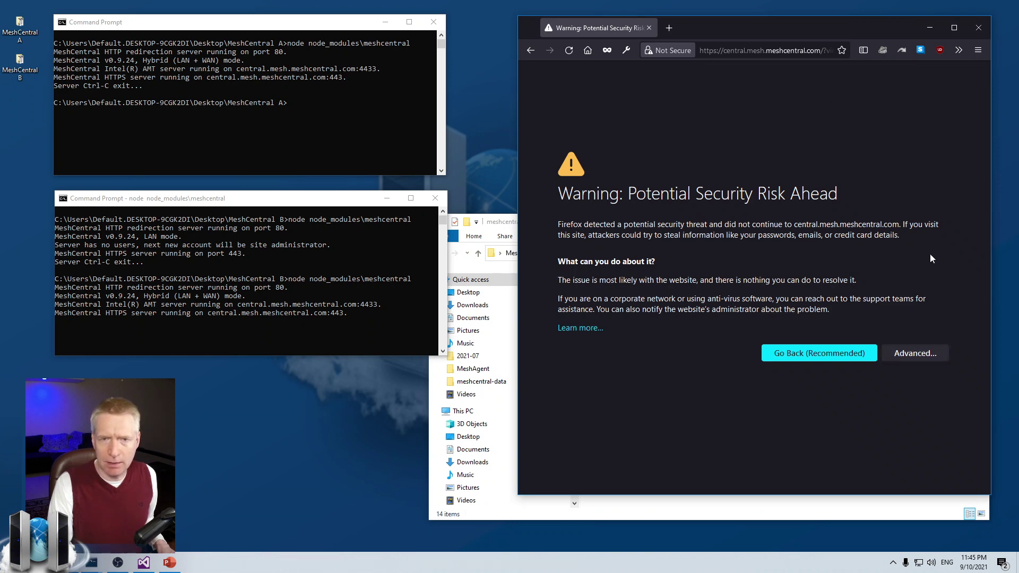
{"action": "left_click", "coordinate": [905, 354]}
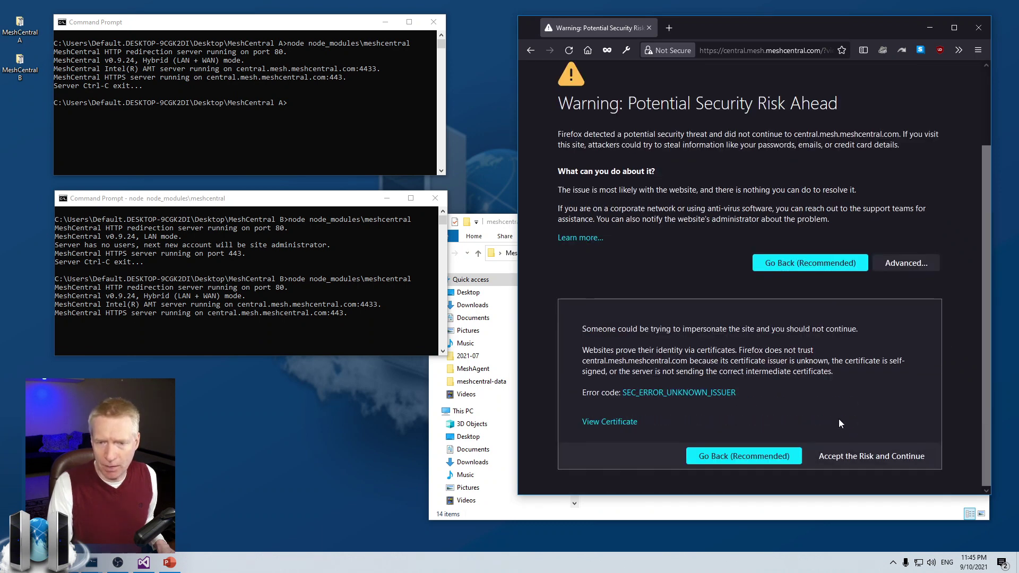
{"action": "left_click", "coordinate": [861, 458]}
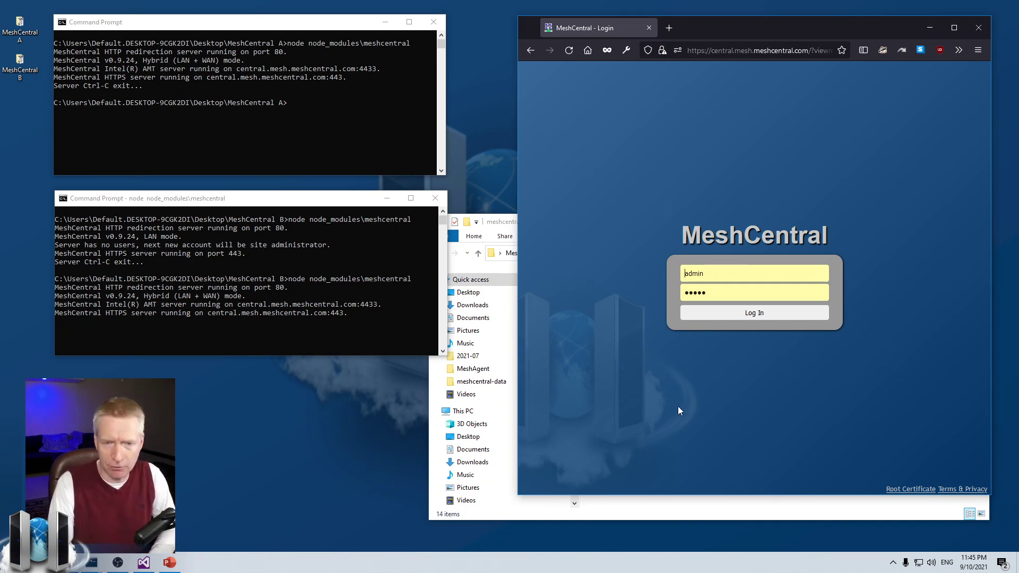
Step: Log in to MeshCentral with the prefilled admin credentials and review the My Devices list
{"action": "left_click", "coordinate": [775, 313]}
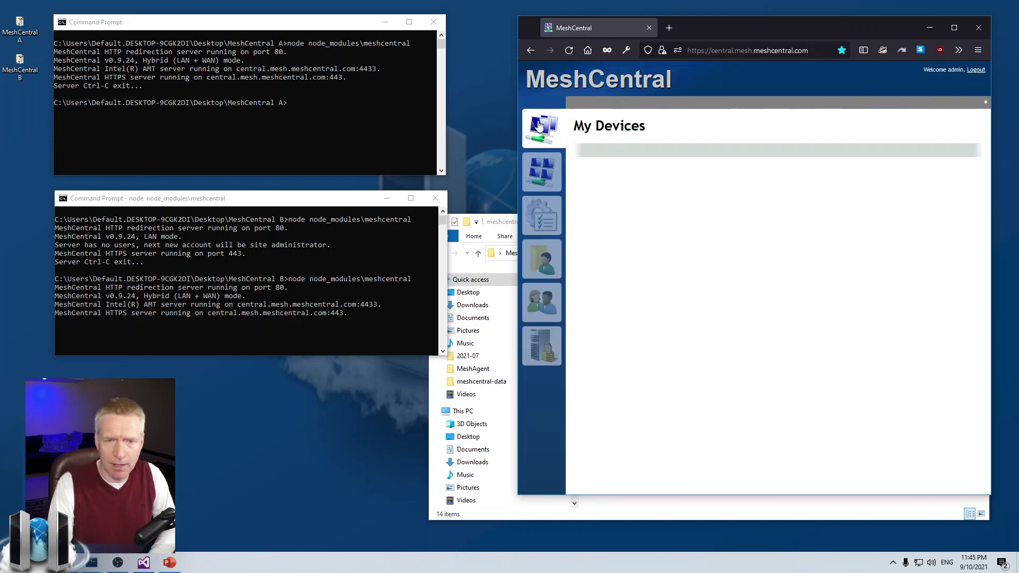
{"action": "scroll", "coordinate": [844, 318], "scroll_direction": "down", "scroll_amount": 4}
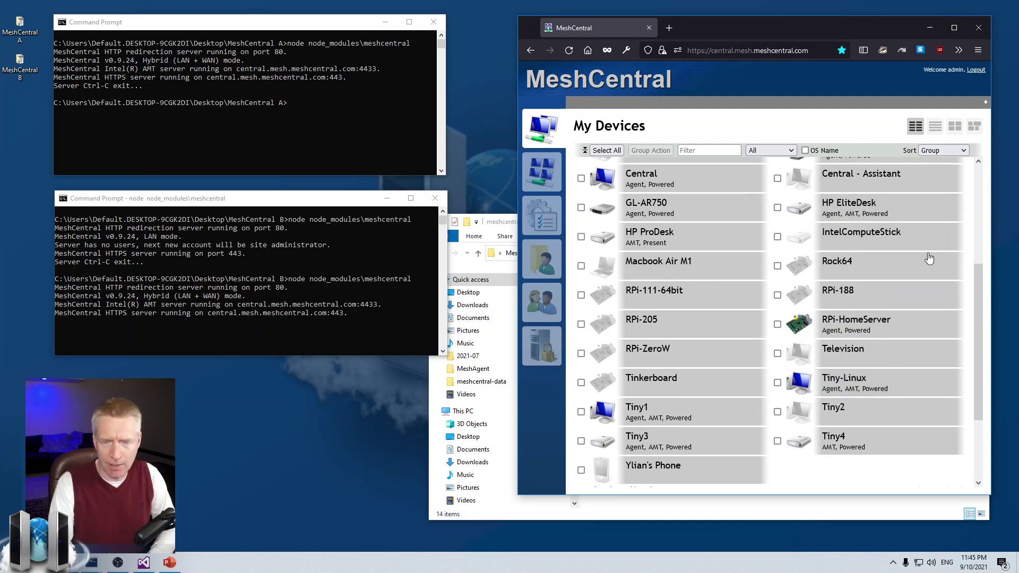
{"action": "scroll", "coordinate": [926, 258], "scroll_direction": "up", "scroll_amount": 4}
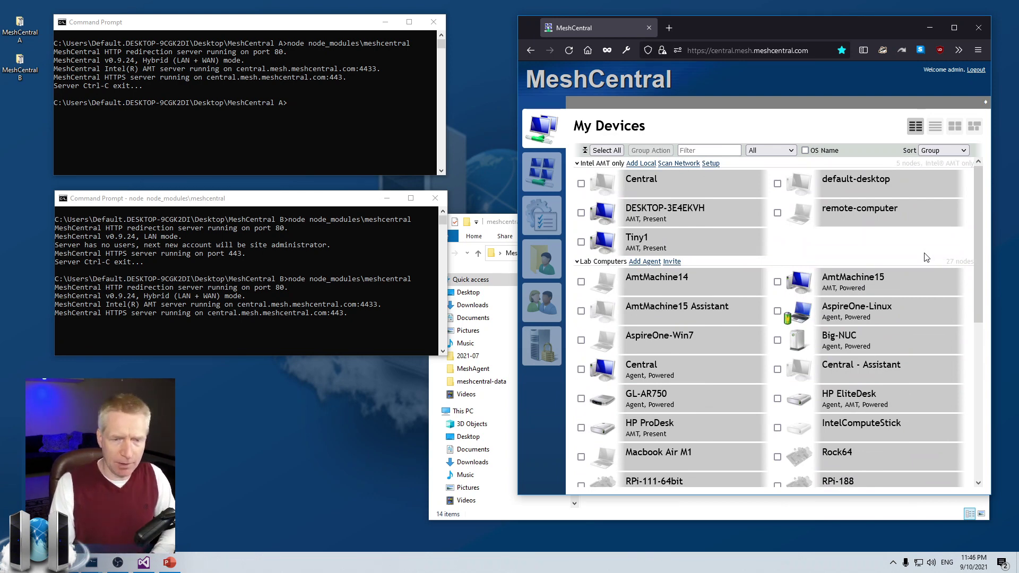
Step: Open config.json from MeshCentral B's meshcentral-data folder in Visual Studio
{"action": "left_click", "coordinate": [781, 515]}
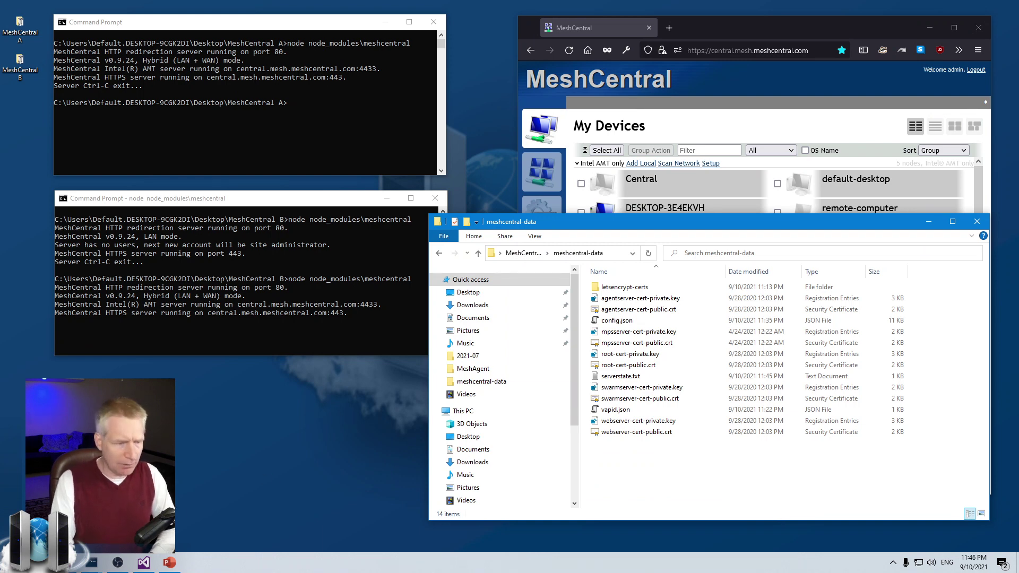
{"action": "left_click", "coordinate": [144, 563]}
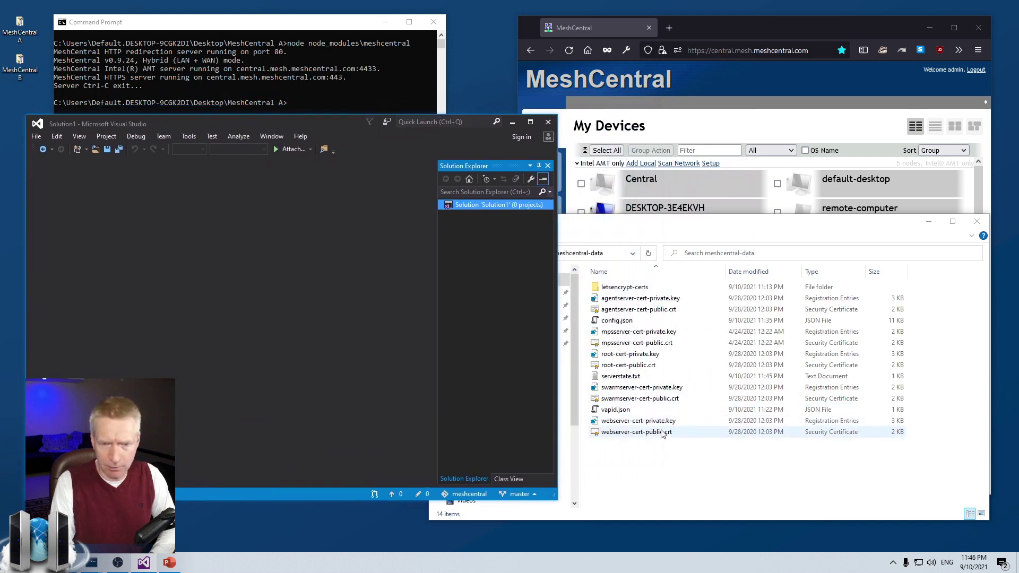
{"action": "left_click", "coordinate": [654, 432]}
{"action": "left_click", "coordinate": [658, 463]}
{"action": "left_click_drag", "start_coordinate": [615, 323], "coordinate": [247, 308]}
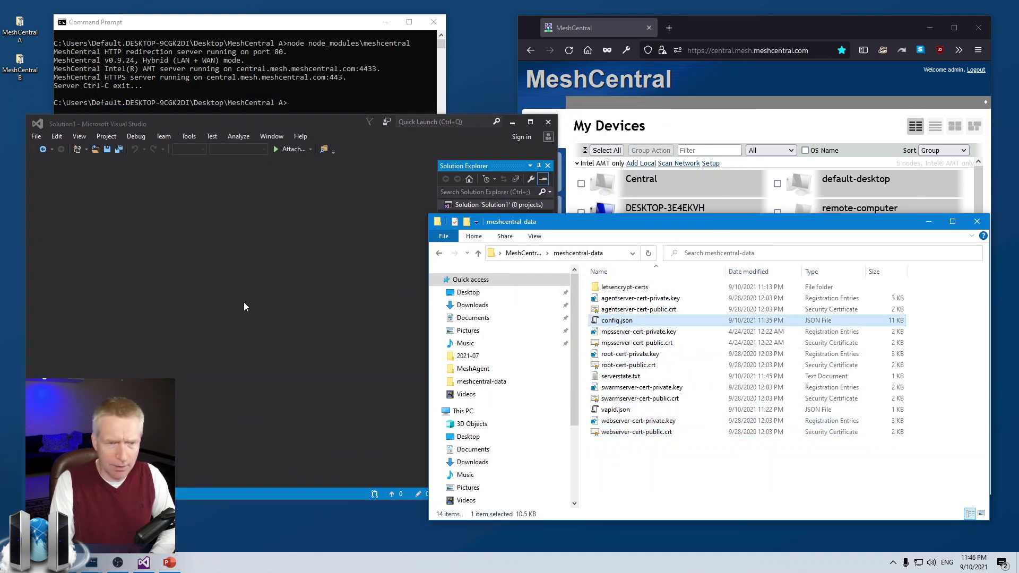
Step: Examine the MongoDb connection setting in the settings section of config.json
{"action": "left_click_drag", "start_coordinate": [89, 237], "coordinate": [323, 235]}
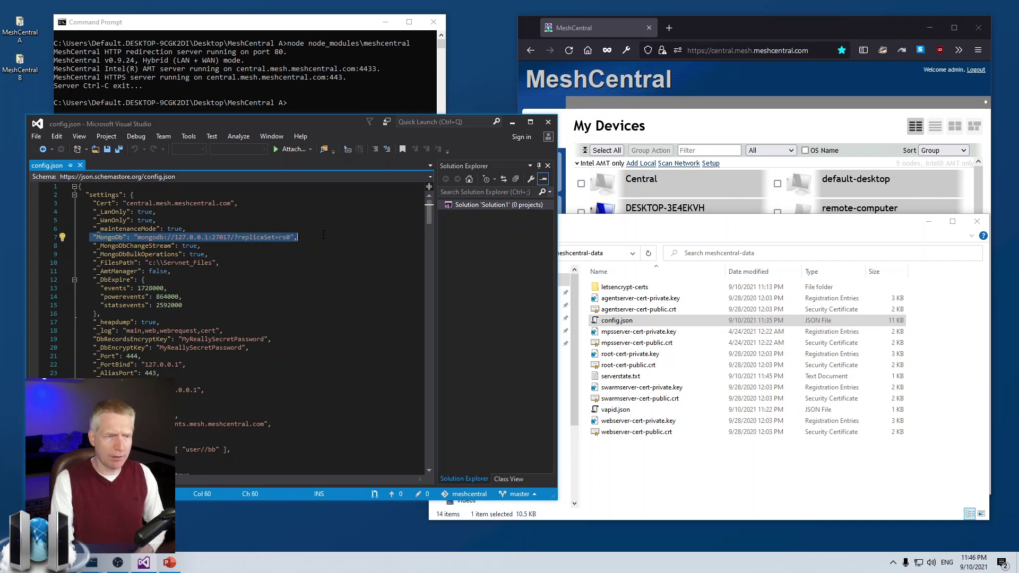
{"action": "left_click", "coordinate": [324, 234]}
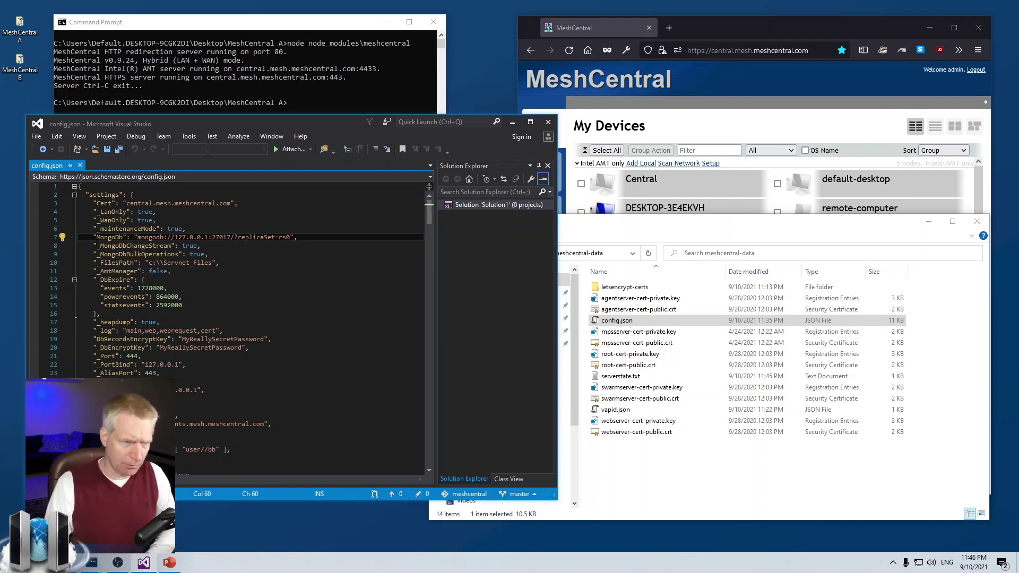
{"action": "left_click_drag", "start_coordinate": [93, 238], "coordinate": [306, 239]}
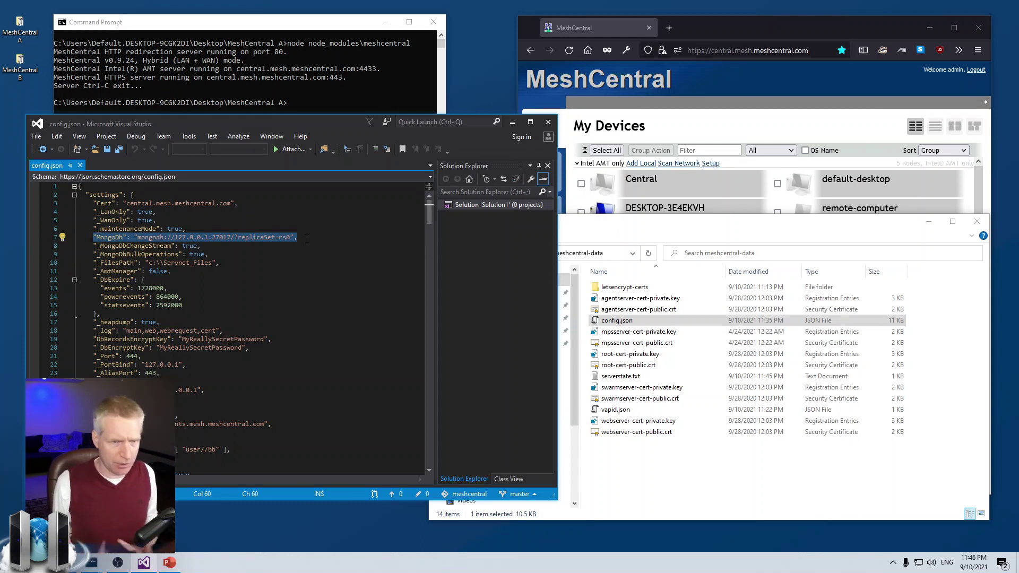
Step: Browse from the Desktop into AmtWebApp and open its meshcentral-data folder to look at the database files
{"action": "left_click", "coordinate": [748, 477]}
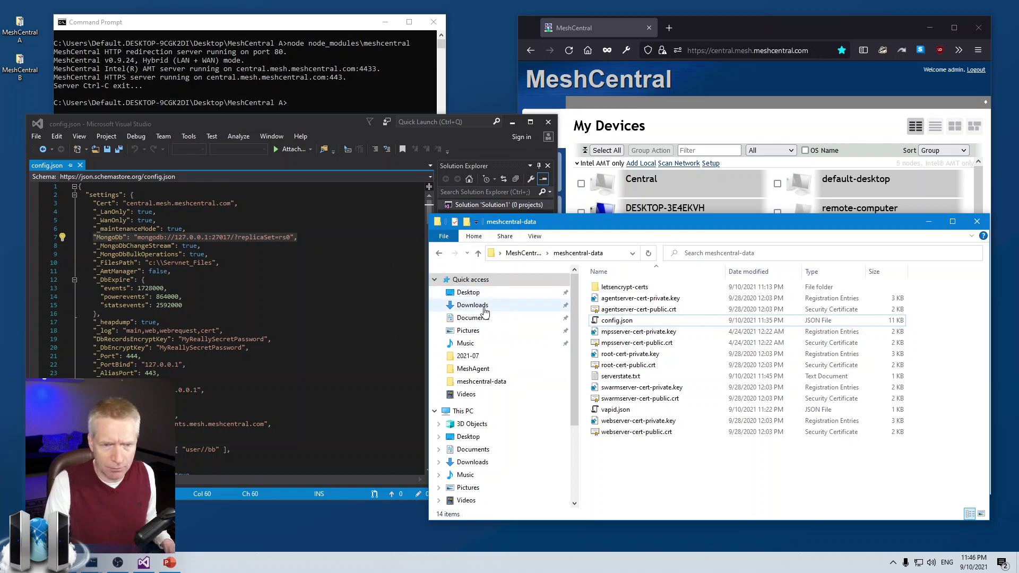
{"action": "left_click", "coordinate": [468, 293]}
{"action": "double_click", "coordinate": [672, 297]}
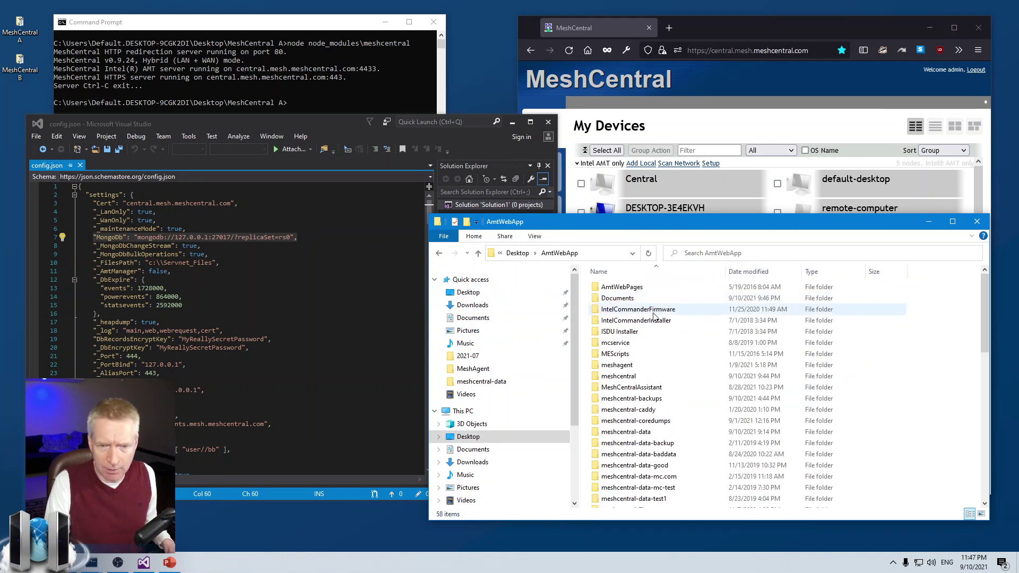
{"action": "double_click", "coordinate": [650, 376]}
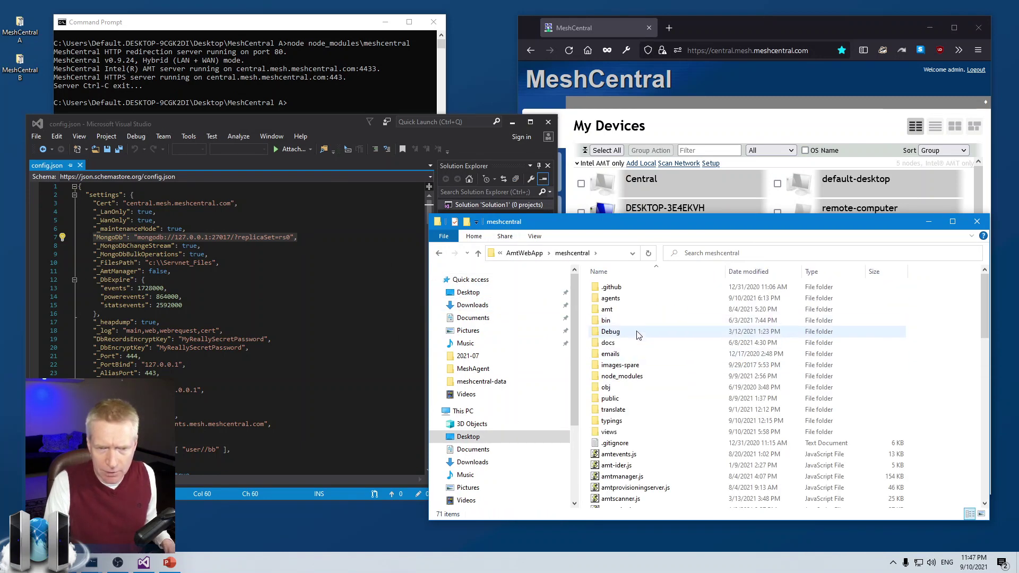
{"action": "key", "text": "alt+Left"}
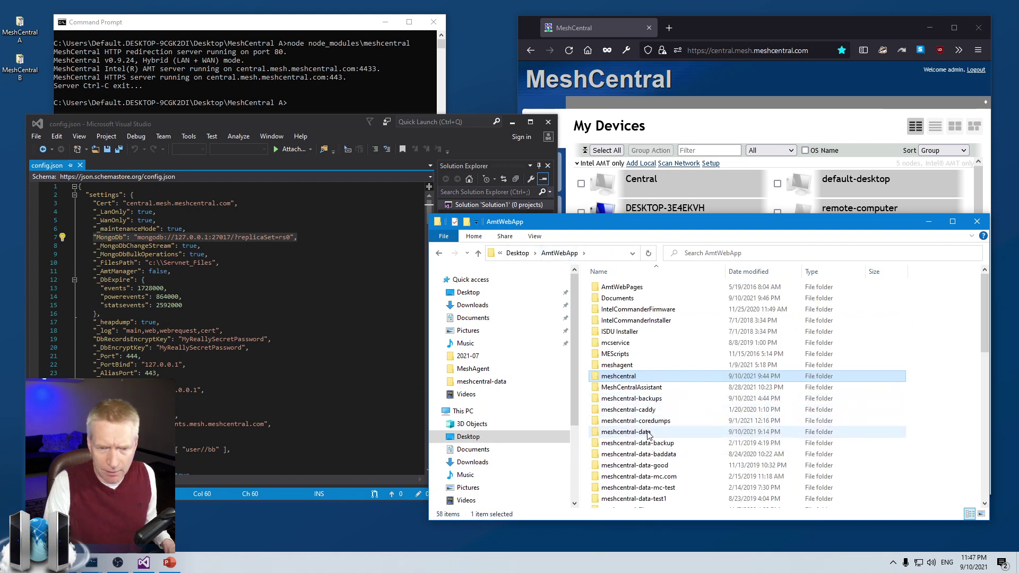
{"action": "double_click", "coordinate": [647, 432]}
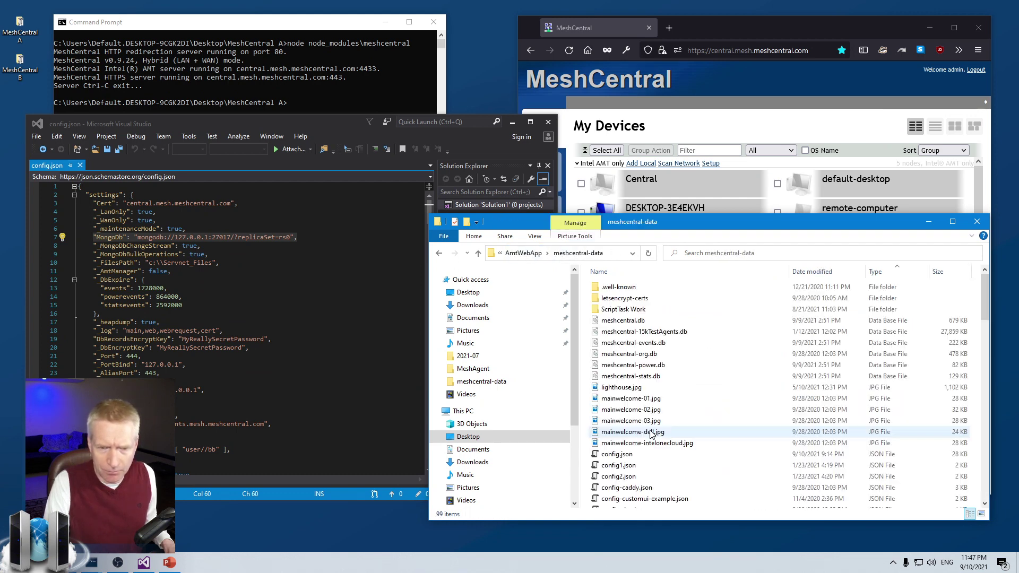
Step: Copy meshcentral.db, meshcentral-events.db, meshcentral-org.db and meshcentral-power.db from AmtWebApp's meshcentral-data into MeshCentral A's meshcentral-data folder
{"action": "left_click", "coordinate": [647, 321]}
{"action": "left_click", "coordinate": [650, 343], "text": "ctrl"}
{"action": "left_click", "coordinate": [653, 354], "text": "ctrl"}
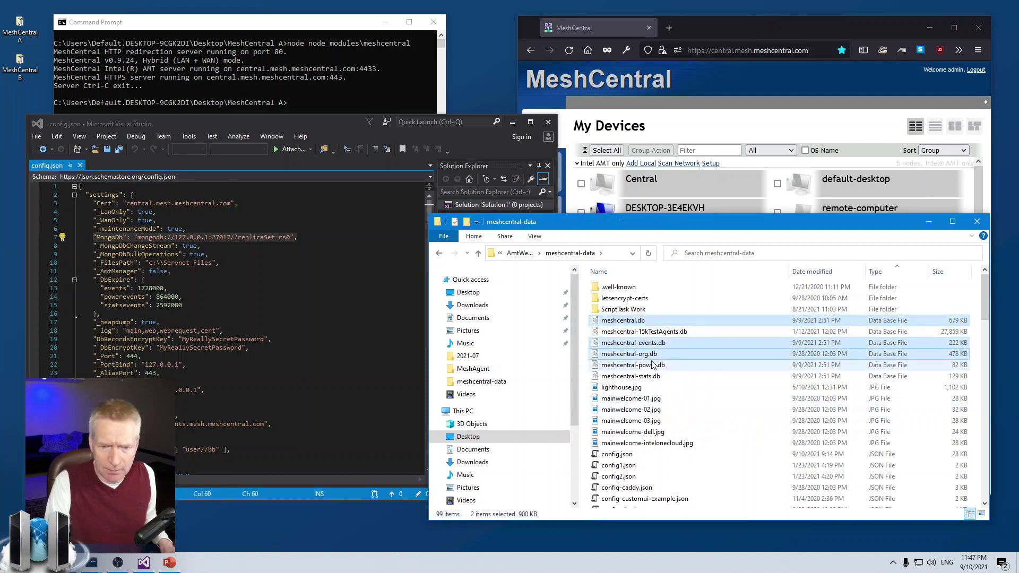
{"action": "left_click", "coordinate": [658, 365], "text": "ctrl"}
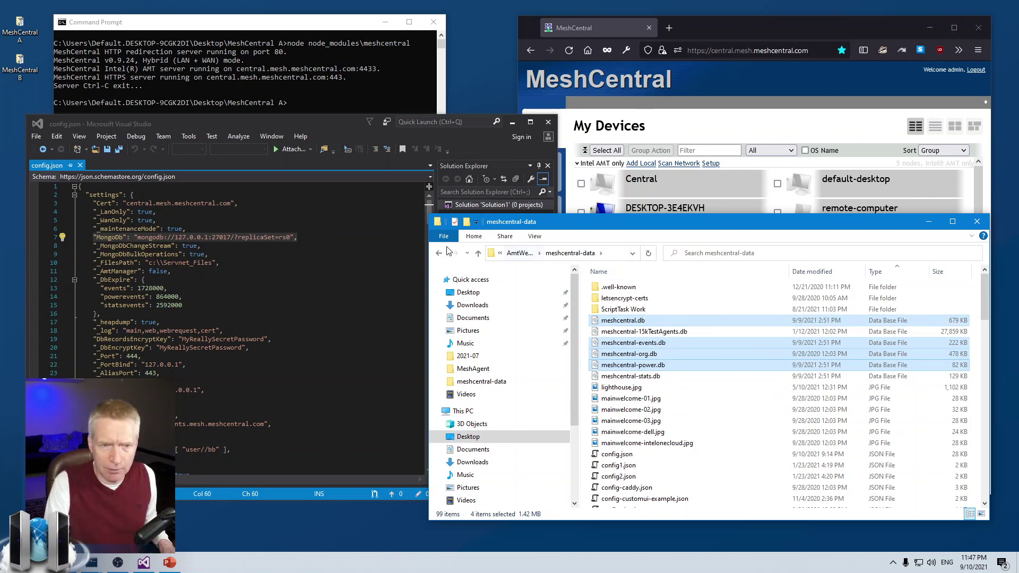
{"action": "left_click", "coordinate": [928, 221]}
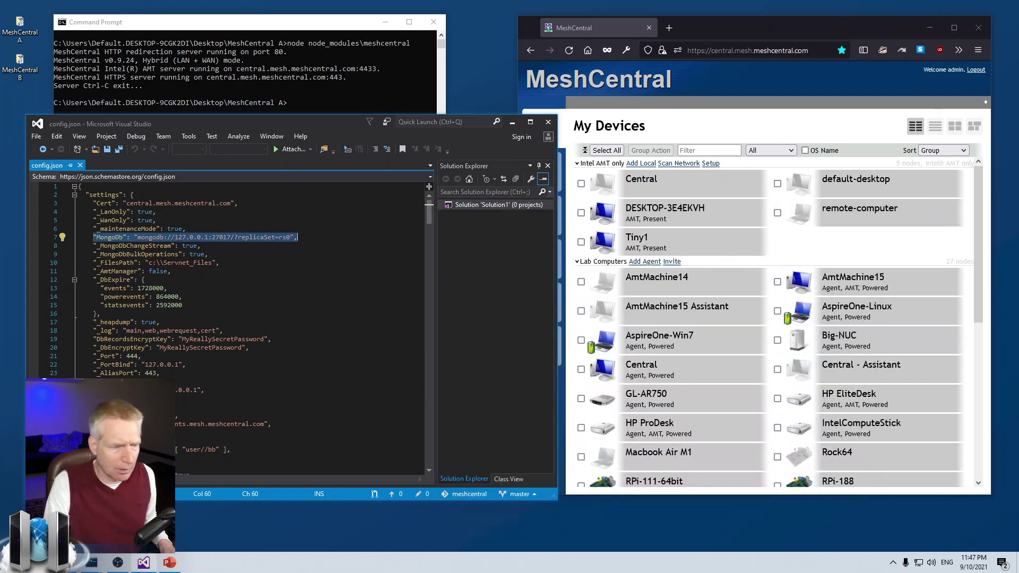
{"action": "left_click", "coordinate": [305, 518]}
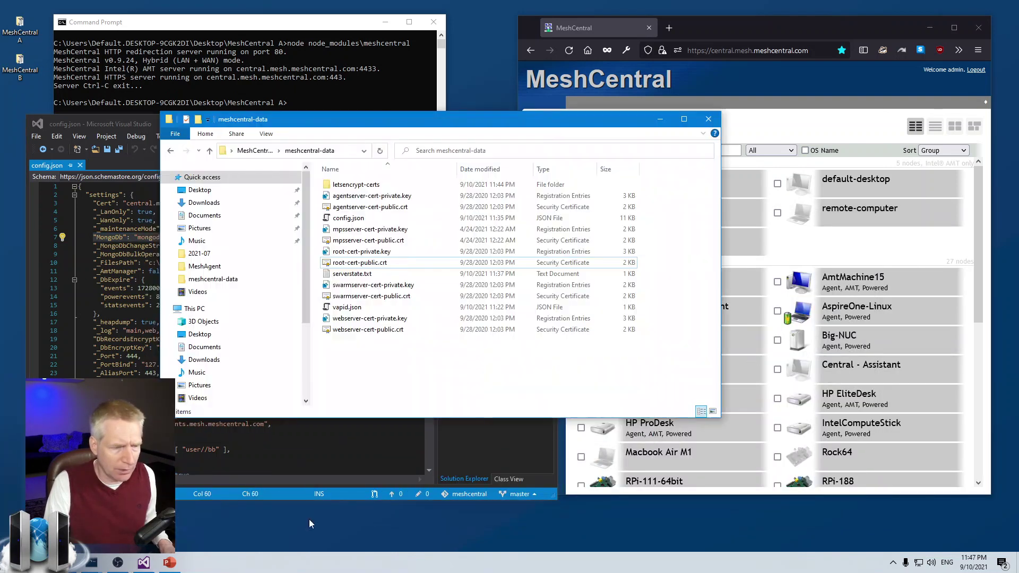
{"action": "key", "text": "ctrl+v"}
{"action": "left_click", "coordinate": [489, 400]}
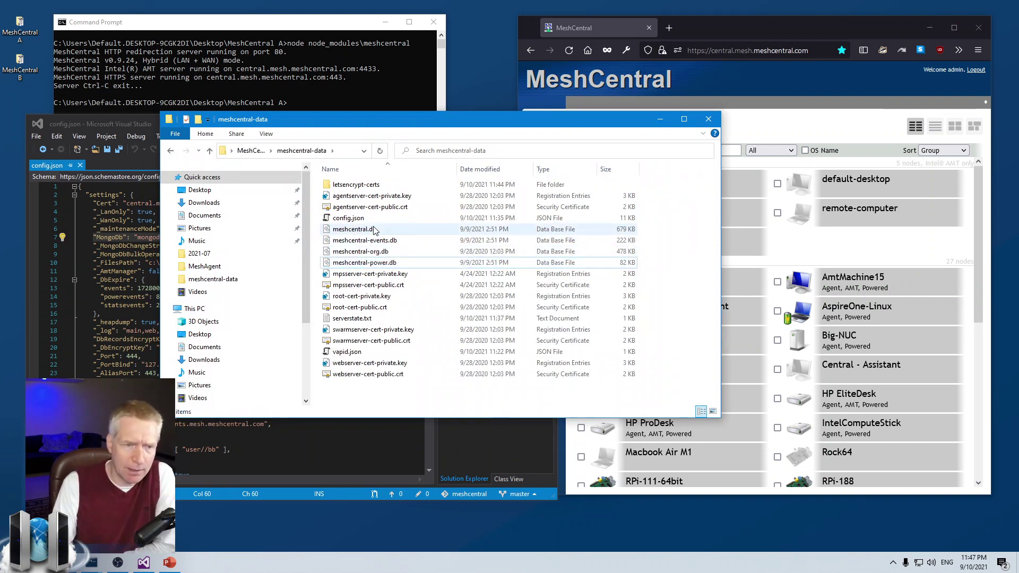
Step: Examine the four copied database files in MeshCentral A's meshcentral-data folder, then minimize the folder window
{"action": "left_click", "coordinate": [367, 240]}
{"action": "left_click", "coordinate": [371, 263]}
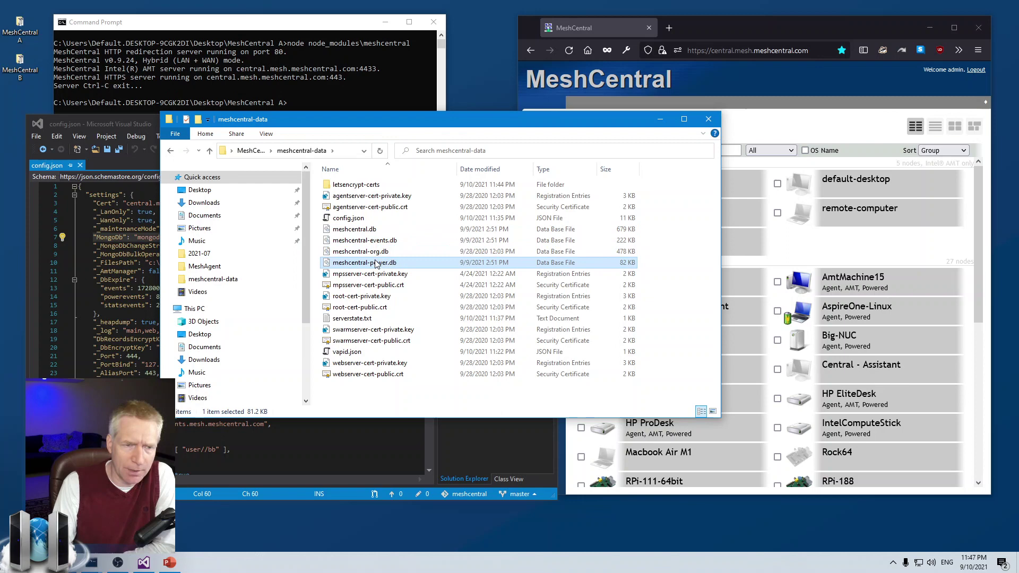
{"action": "left_click", "coordinate": [431, 341]}
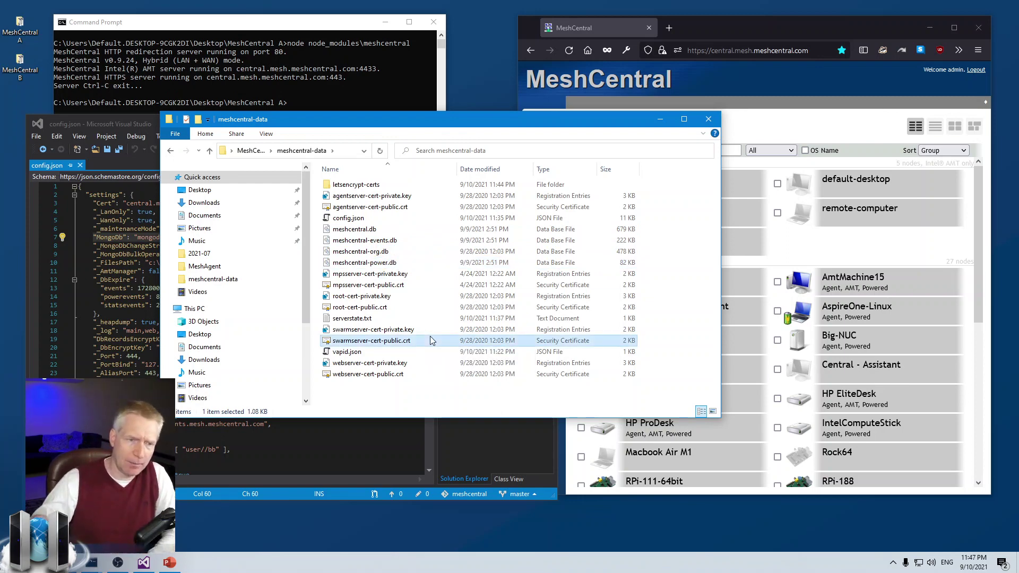
{"action": "left_click", "coordinate": [354, 229]}
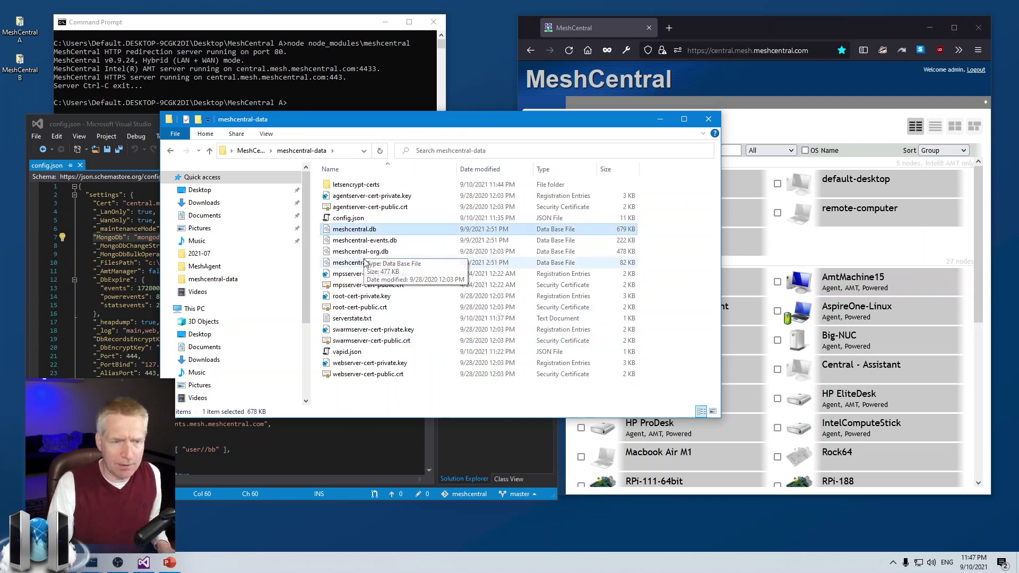
{"action": "left_click", "coordinate": [365, 263], "text": "shift"}
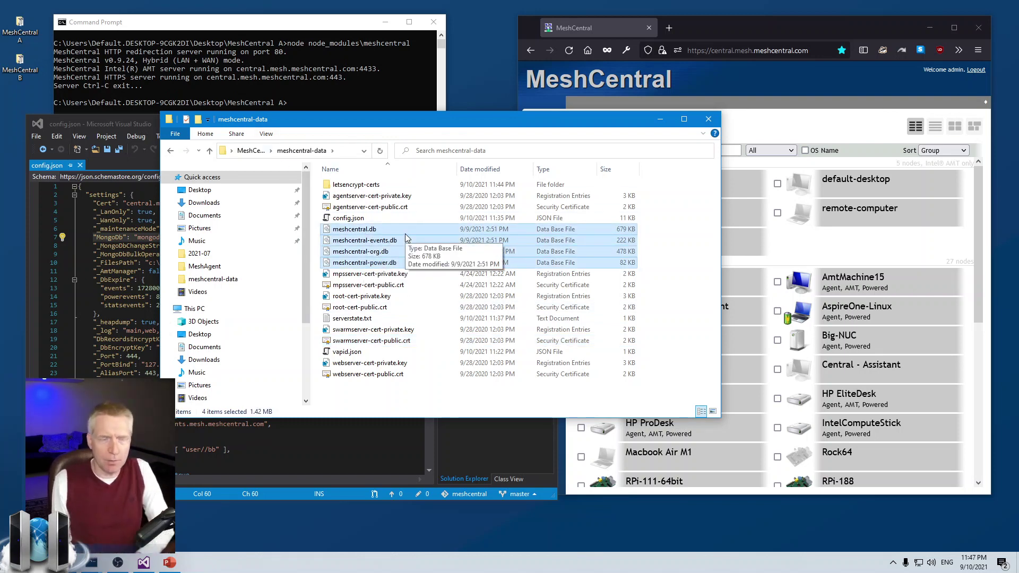
{"action": "left_click", "coordinate": [401, 399]}
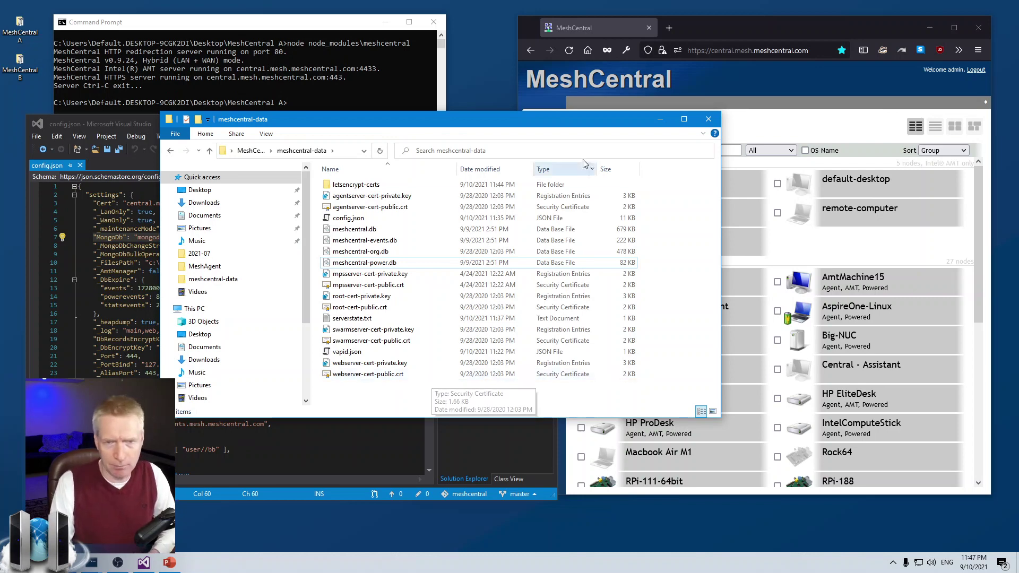
{"action": "left_click", "coordinate": [658, 123]}
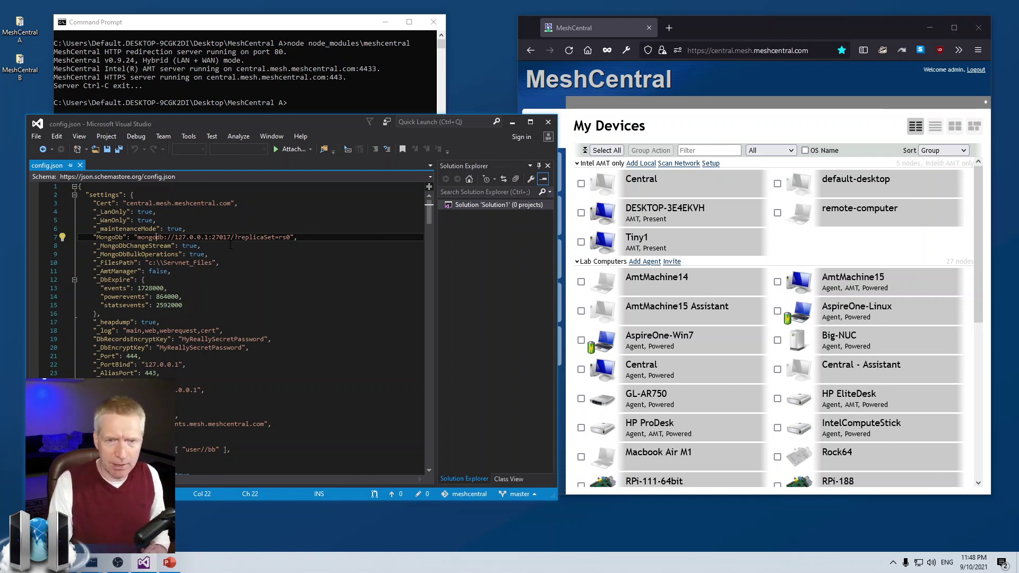
Step: Return to the MeshCentral A folder and look at its meshcentral-data and meshcentral-files folders
{"action": "left_click_drag", "start_coordinate": [282, 122], "coordinate": [275, 153]}
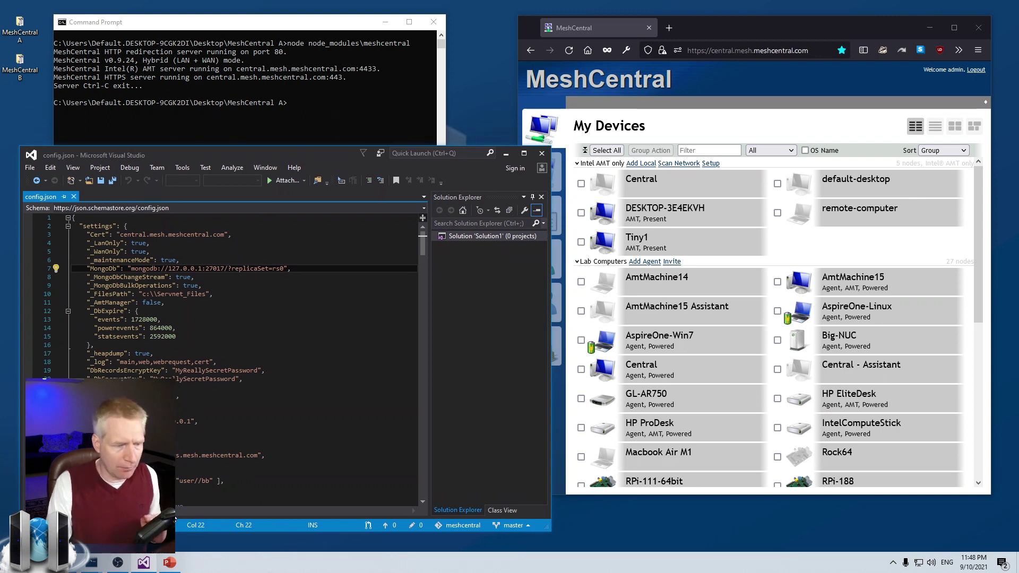
{"action": "left_click", "coordinate": [168, 562]}
{"action": "left_click", "coordinate": [252, 510]}
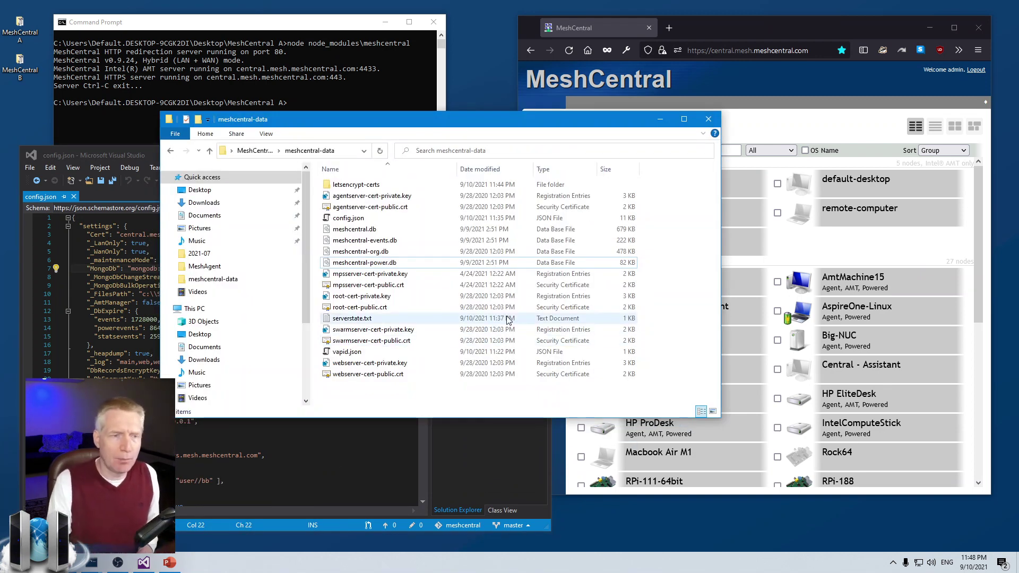
{"action": "left_click", "coordinate": [255, 151]}
{"action": "left_click", "coordinate": [375, 207]}
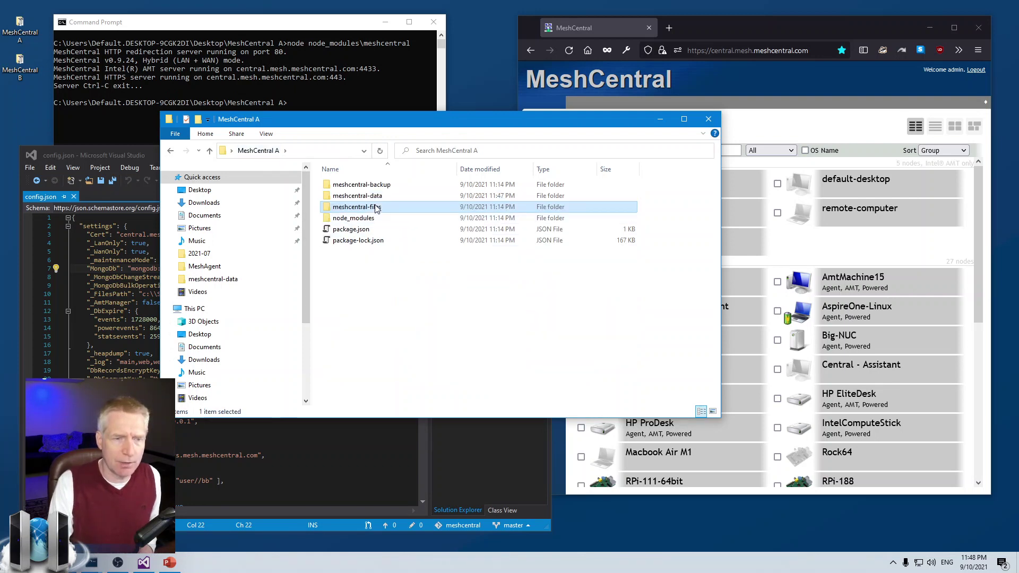
{"action": "key", "text": "Up"}
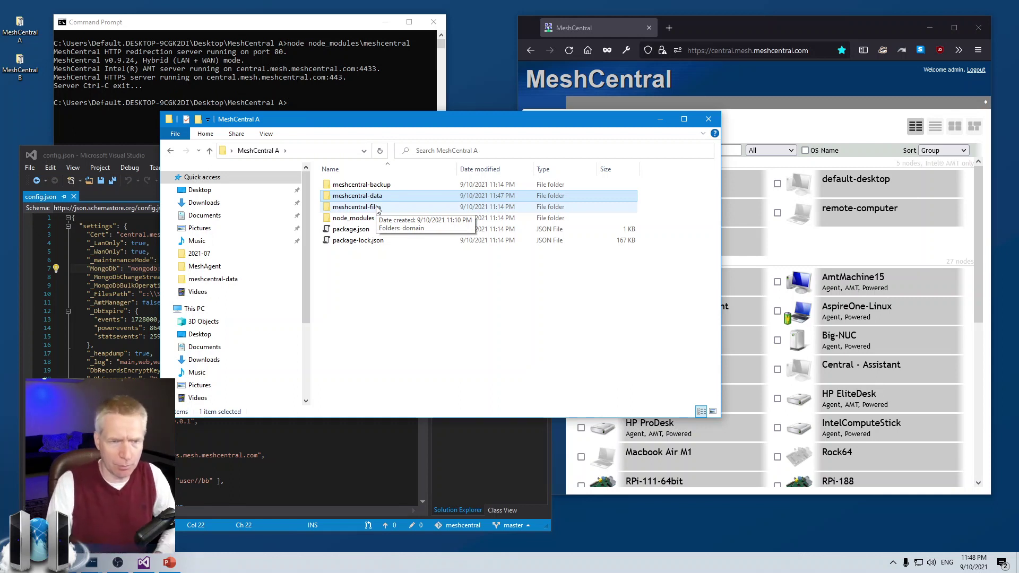
{"action": "left_click", "coordinate": [401, 277]}
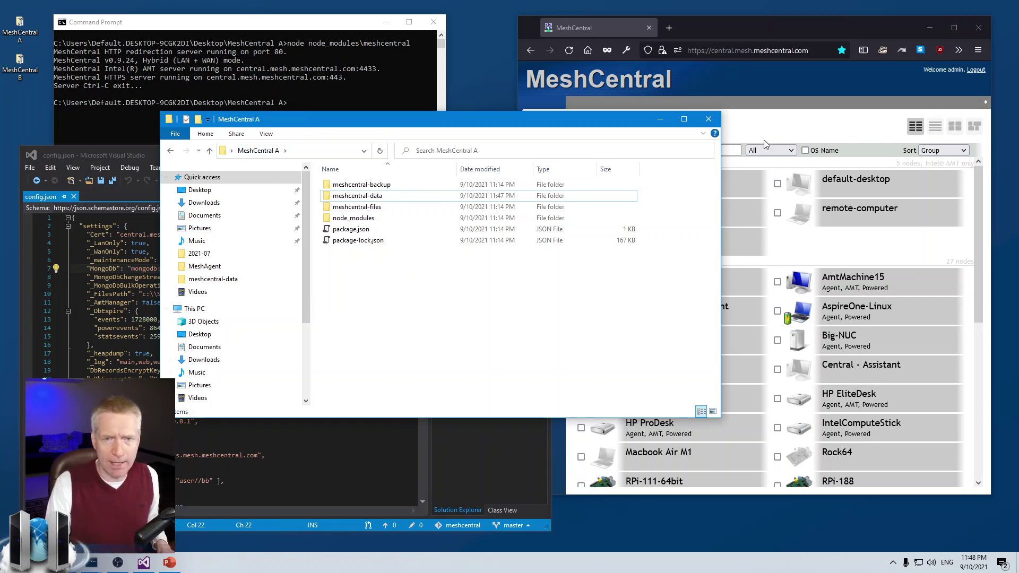
Step: Minimize the folder and code editor windows and switch to Server Migration.pptx in PowerPoint to view the migration diagram
{"action": "left_click", "coordinate": [660, 119]}
{"action": "left_click", "coordinate": [505, 155]}
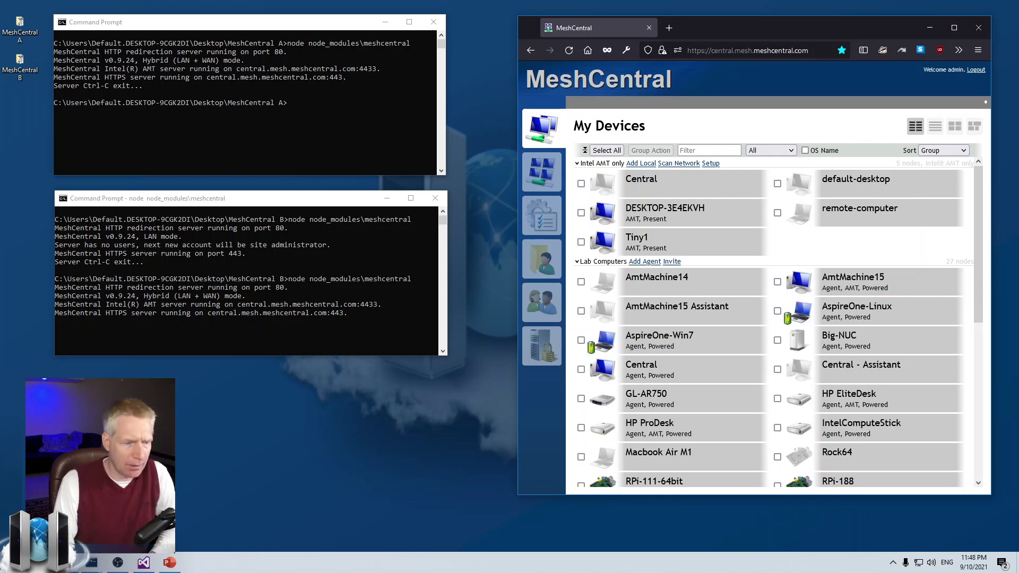
{"action": "left_click", "coordinate": [170, 565]}
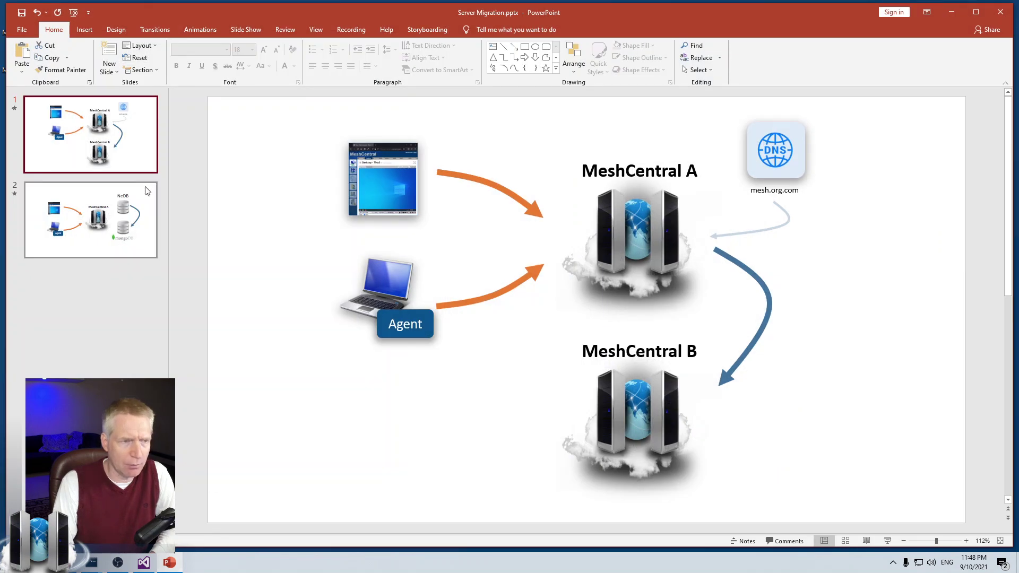
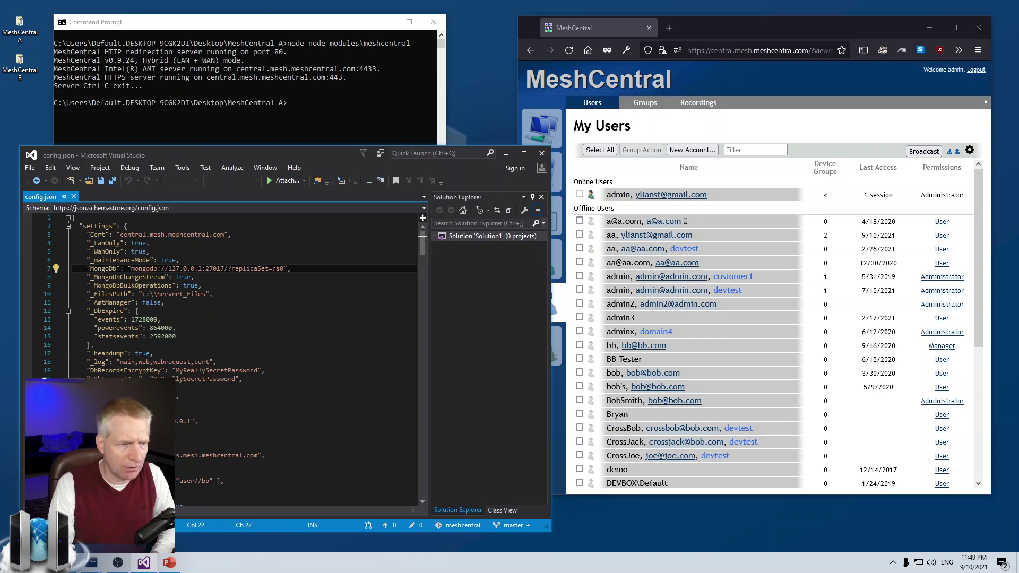
Step: Close the open config.json in Visual Studio and open the config.json from MeshCentral A's meshcentral-data folder
{"action": "left_click", "coordinate": [73, 196]}
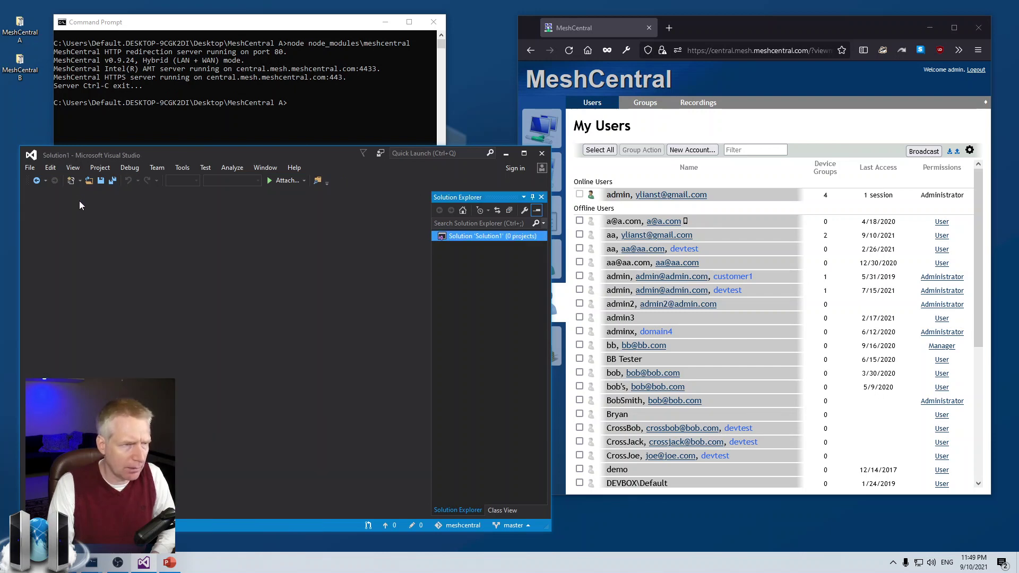
{"action": "double_click", "coordinate": [19, 27]}
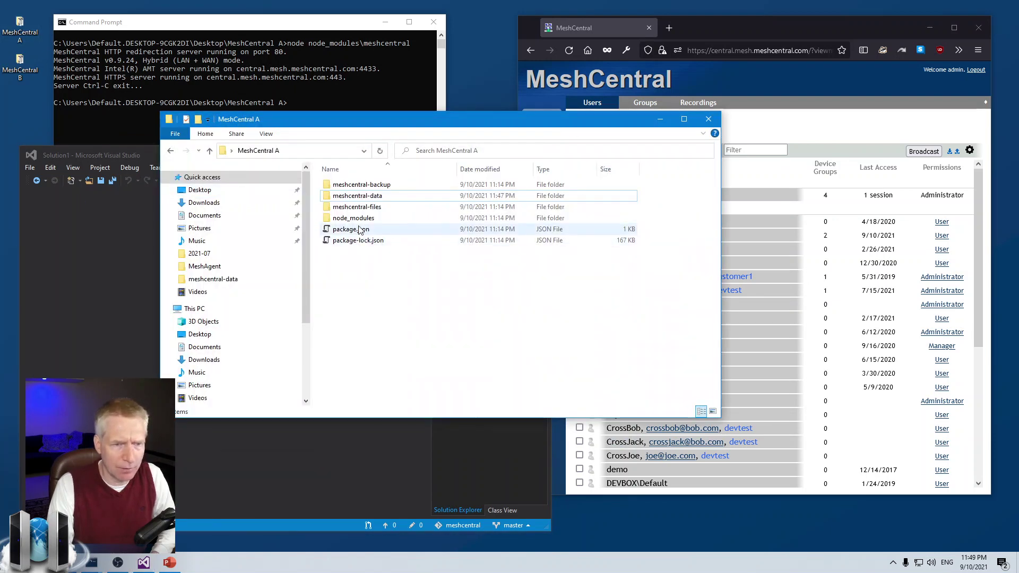
{"action": "double_click", "coordinate": [357, 195]}
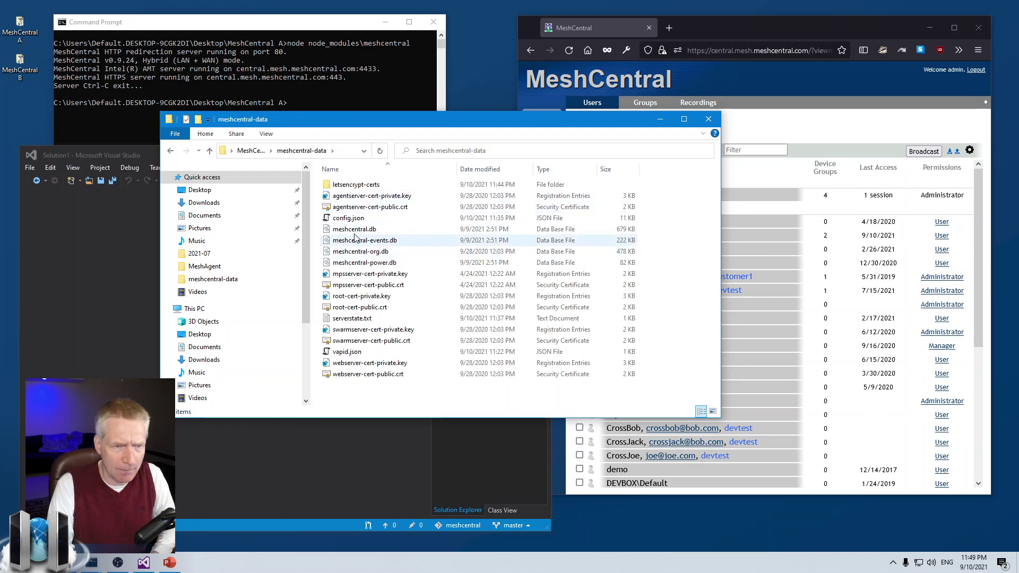
{"action": "left_click", "coordinate": [361, 218]}
{"action": "double_click", "coordinate": [361, 218]}
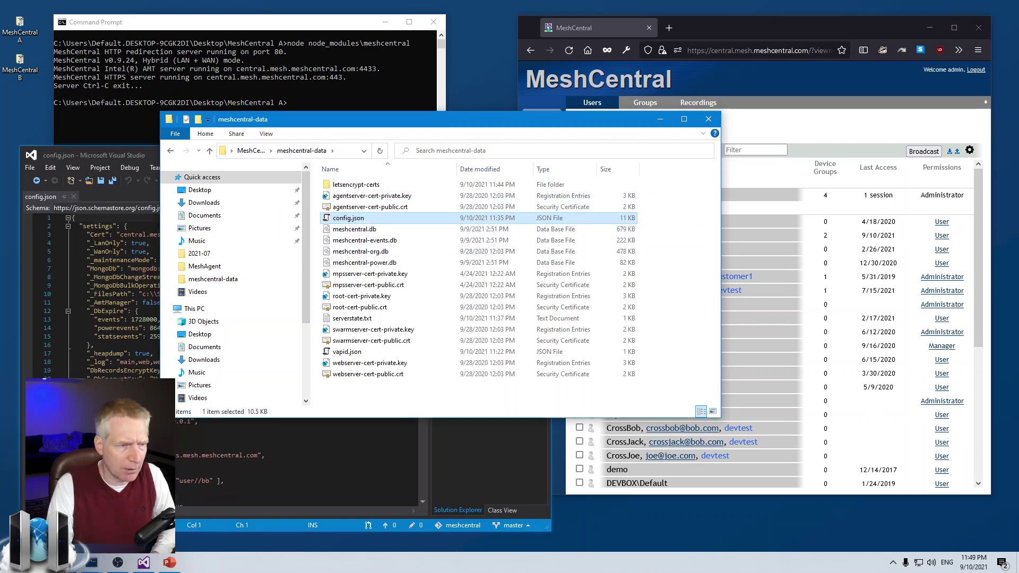
Step: Enable the maintenanceMode setting in config.json by removing its leading underscore, save the file, and minimize the editor and folder windows
{"action": "left_click", "coordinate": [93, 260]}
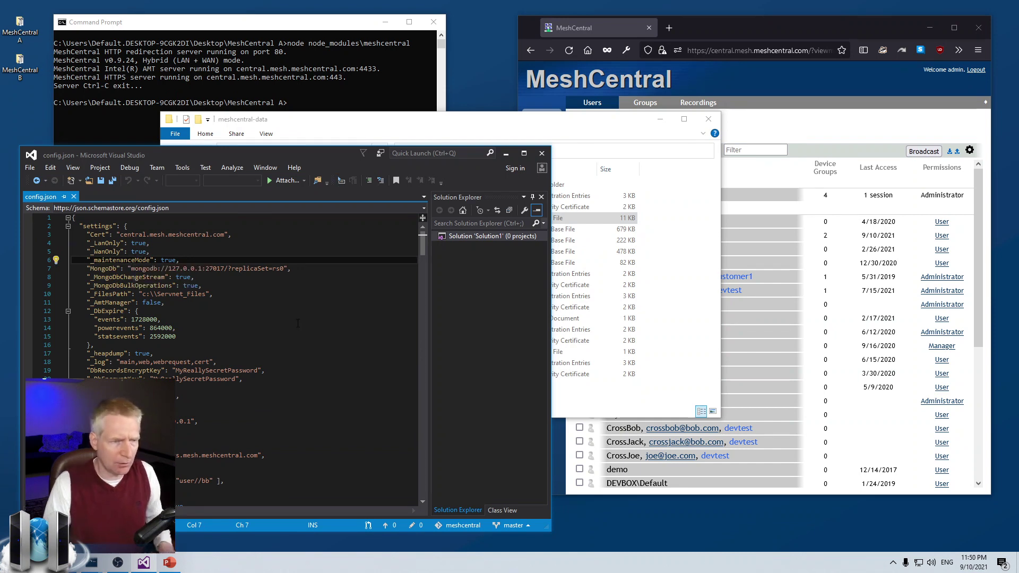
{"action": "key", "text": "BackSpace"}
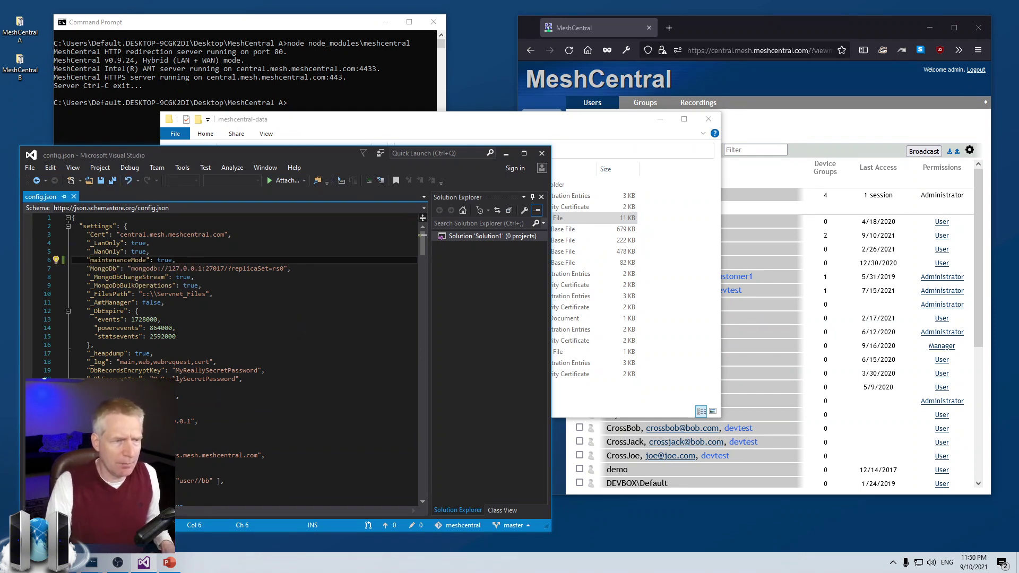
{"action": "left_click", "coordinate": [506, 153]}
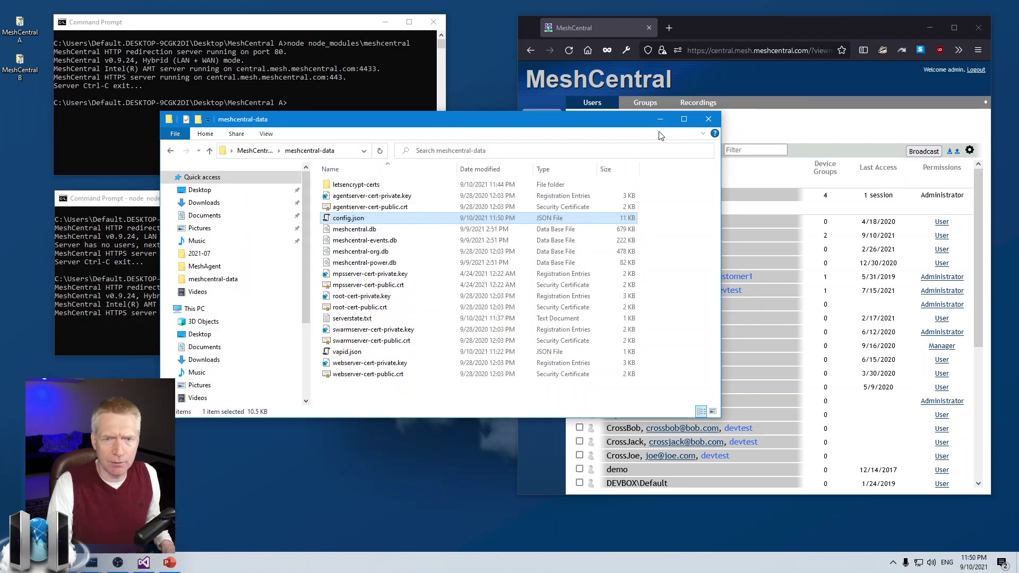
{"action": "left_click", "coordinate": [660, 119]}
Step: Stop the MeshCentral B server and start MeshCentral A with node node_modules\meshcentral
{"action": "left_click", "coordinate": [272, 251]}
{"action": "key", "text": "ctrl+c"}
{"action": "left_click", "coordinate": [252, 52]}
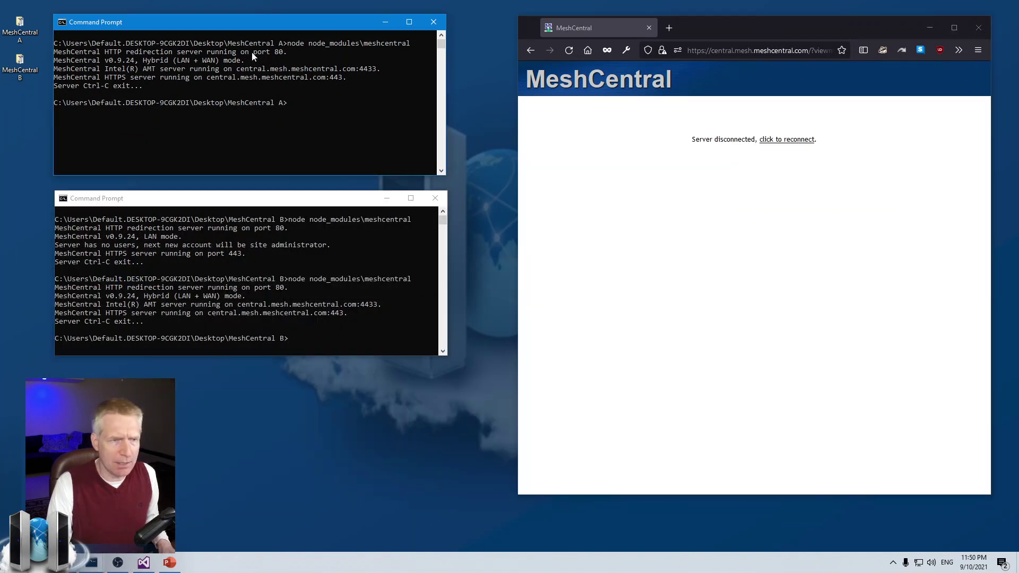
{"action": "key", "text": "Up"}
{"action": "key", "text": "Return"}
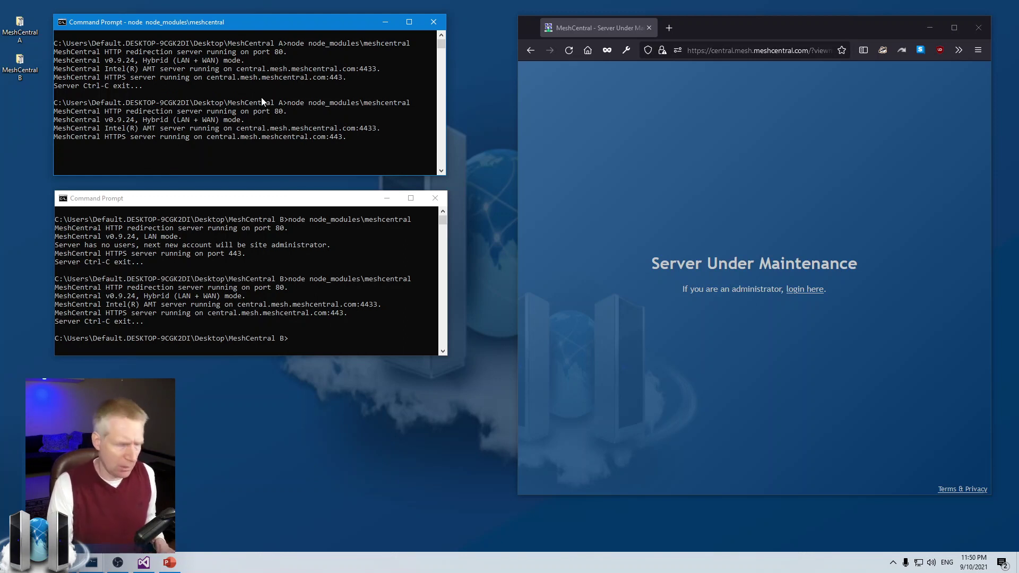
Step: Stop the MeshCentral A server and start MeshCentral B again with node node_modules\meshcentral
{"action": "key", "text": "ctrl+c"}
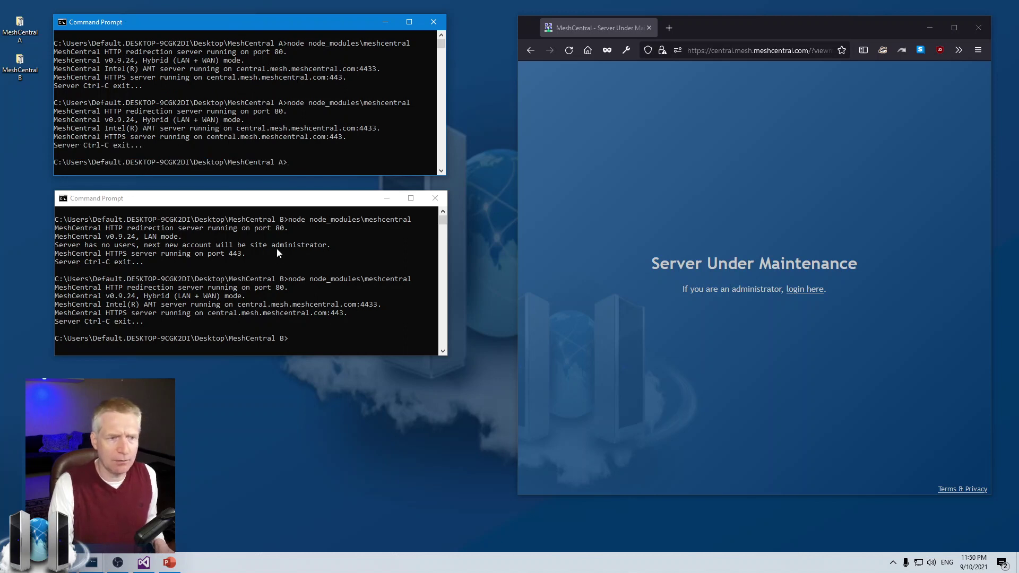
{"action": "left_click", "coordinate": [277, 254]}
{"action": "type", "text": "node node_modules\\meshcentral"}
{"action": "key", "text": "Return"}
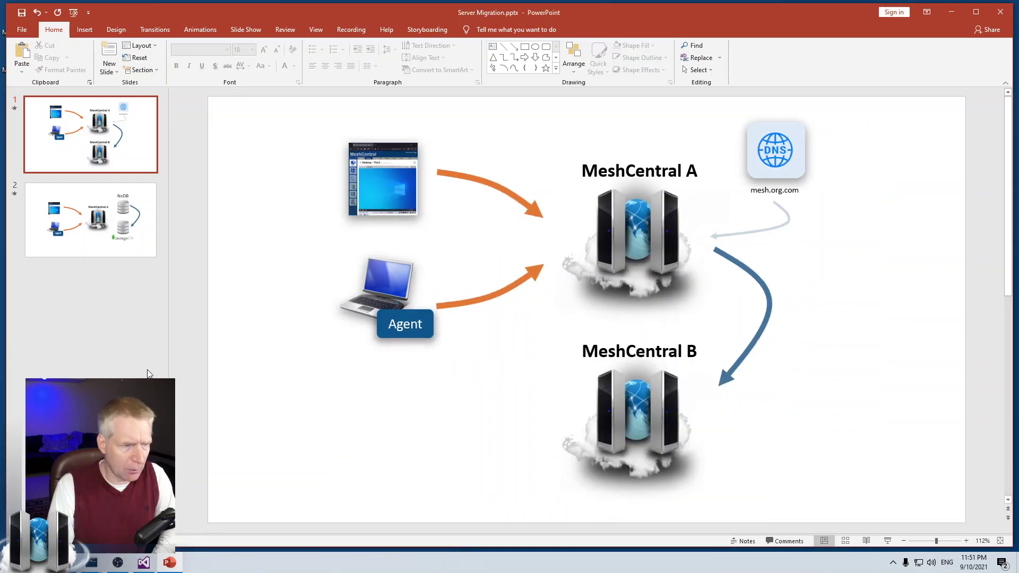
Step: View the NeDB-to-MongoDB migration diagram on slide 2, then minimize PowerPoint and return to the browser
{"action": "left_click", "coordinate": [123, 236]}
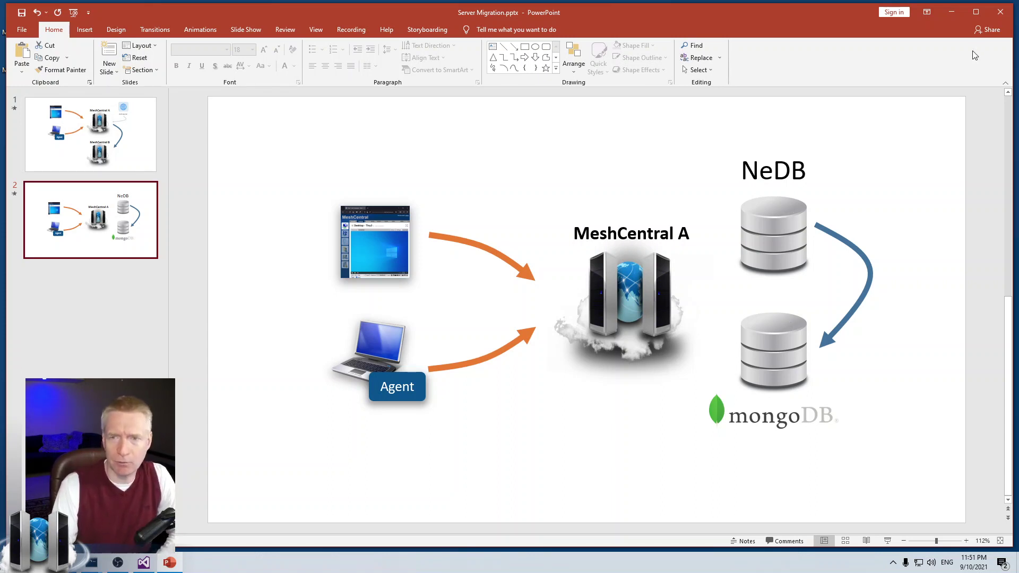
{"action": "left_click", "coordinate": [952, 12]}
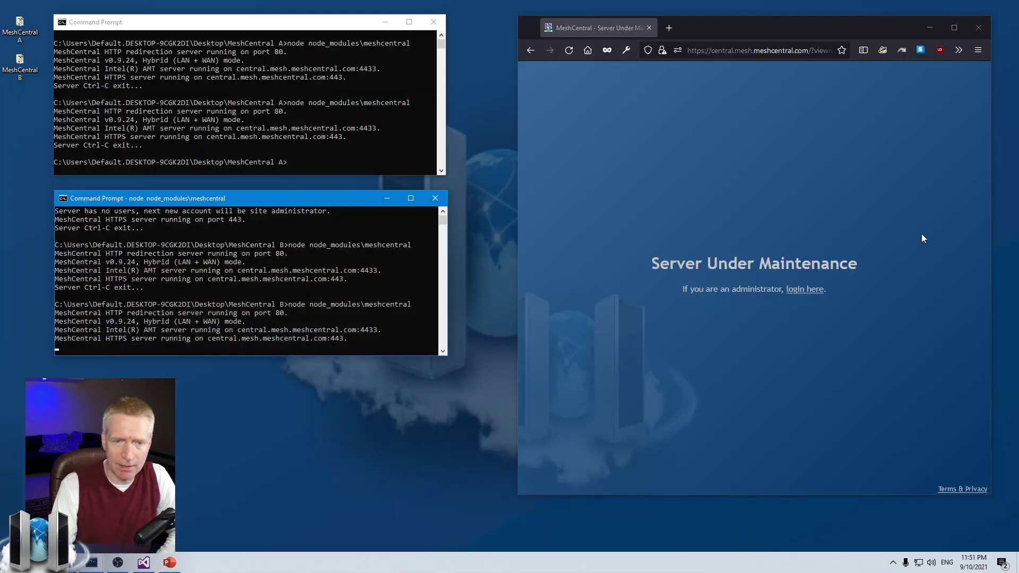
{"action": "left_click", "coordinate": [847, 234]}
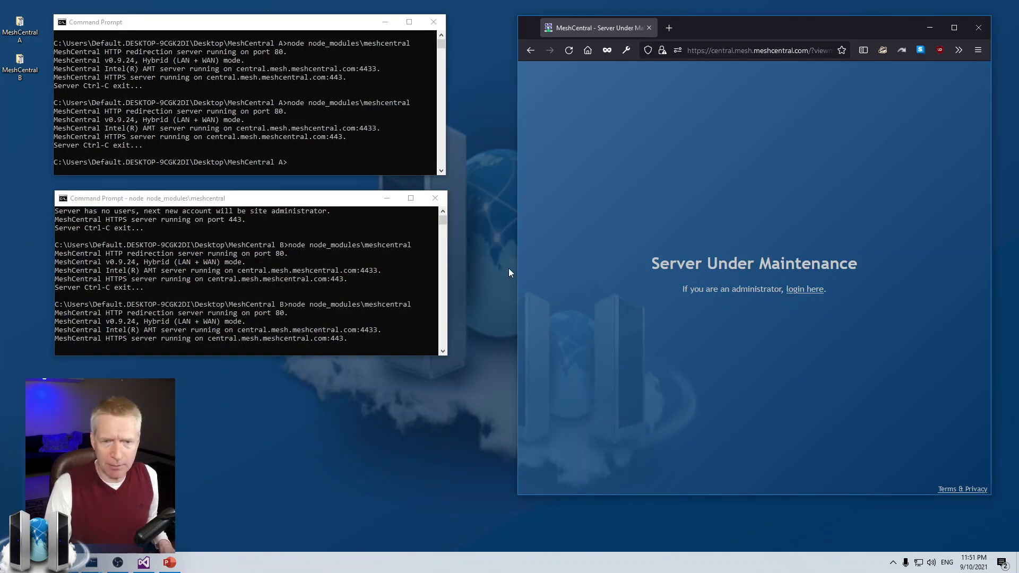
Step: Open the MeshCentral B folder from the desktop, move its window upward, and show the contents of meshcentral-data
{"action": "double_click", "coordinate": [20, 63]}
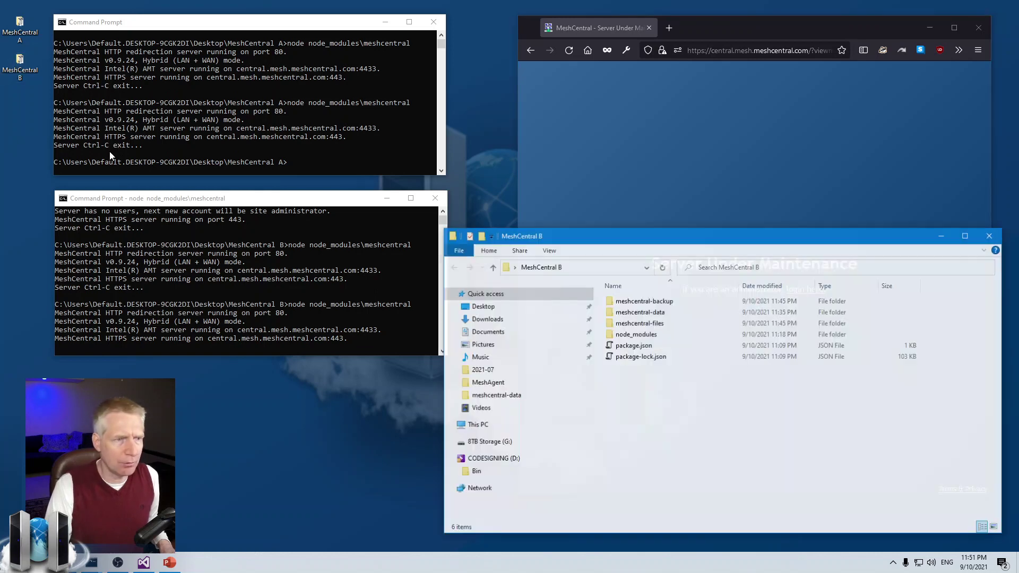
{"action": "left_click_drag", "start_coordinate": [589, 242], "coordinate": [581, 90]}
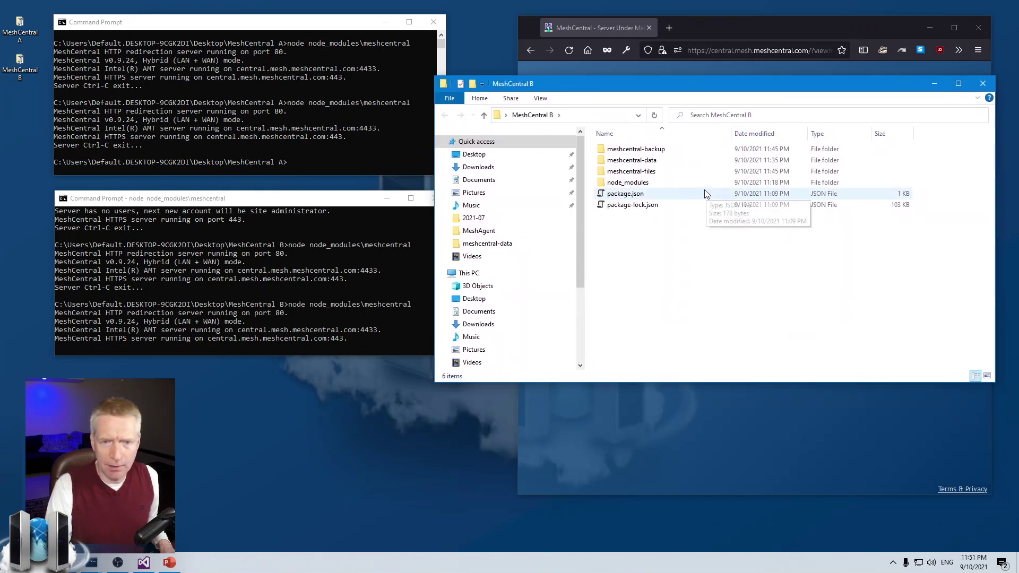
{"action": "double_click", "coordinate": [638, 162]}
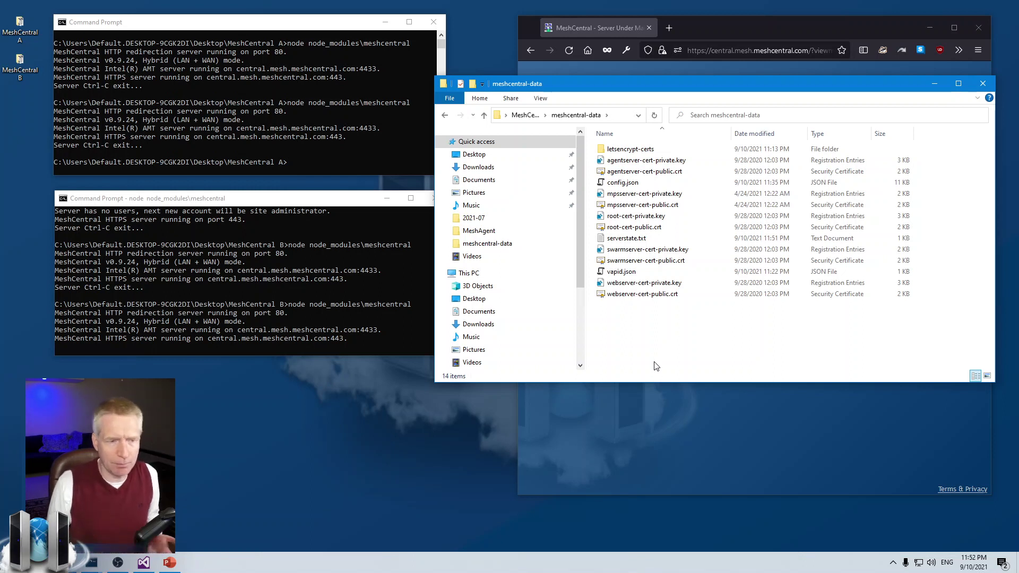
Step: Enlarge the MeshCentral B command prompt, close the MeshCentral A one, and move the B window into its place
{"action": "left_click", "coordinate": [368, 347]}
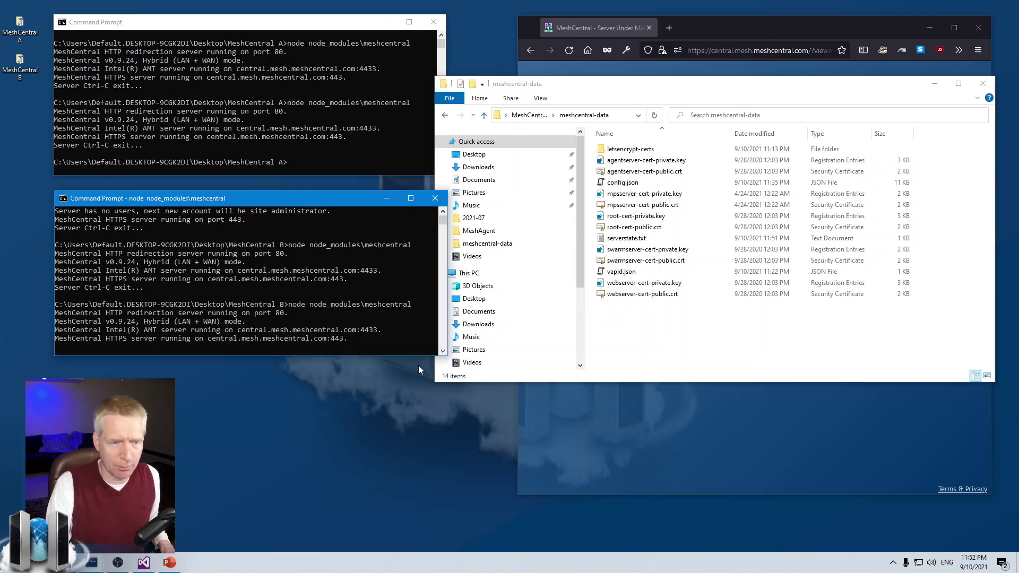
{"action": "left_click_drag", "start_coordinate": [445, 355], "coordinate": [588, 460]}
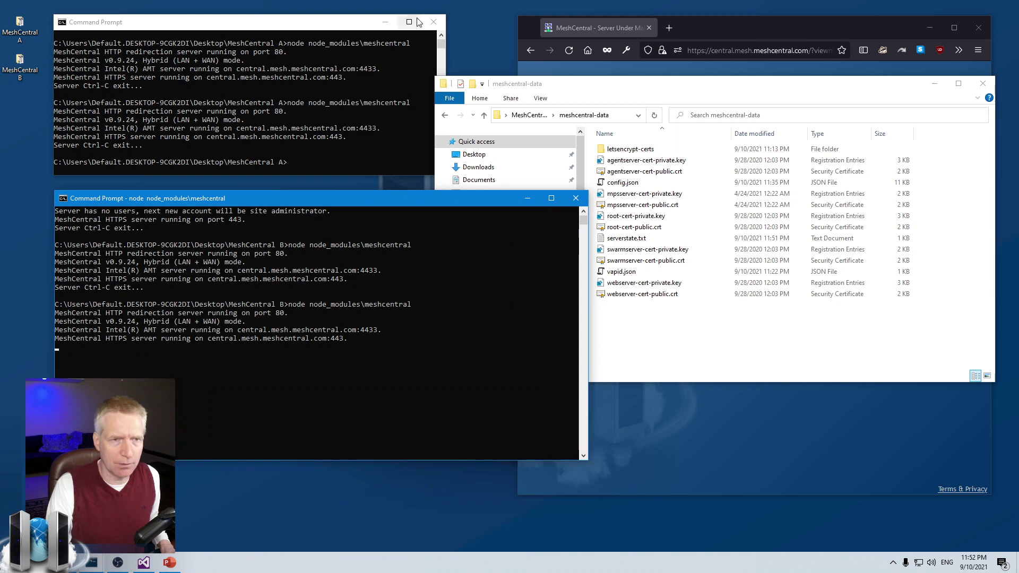
{"action": "left_click", "coordinate": [434, 22]}
{"action": "left_click_drag", "start_coordinate": [358, 200], "coordinate": [353, 33]}
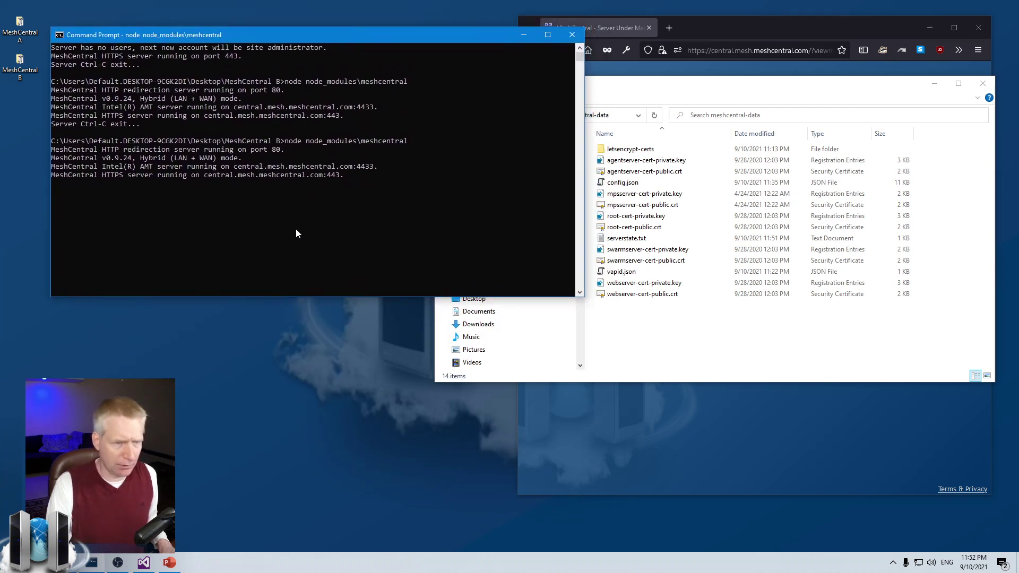
Step: Stop the MeshCentral B server and export its database with node node_modules\meshcentral --dbexport bob.json
{"action": "key", "text": "ctrl+c"}
{"action": "key", "text": "Up"}
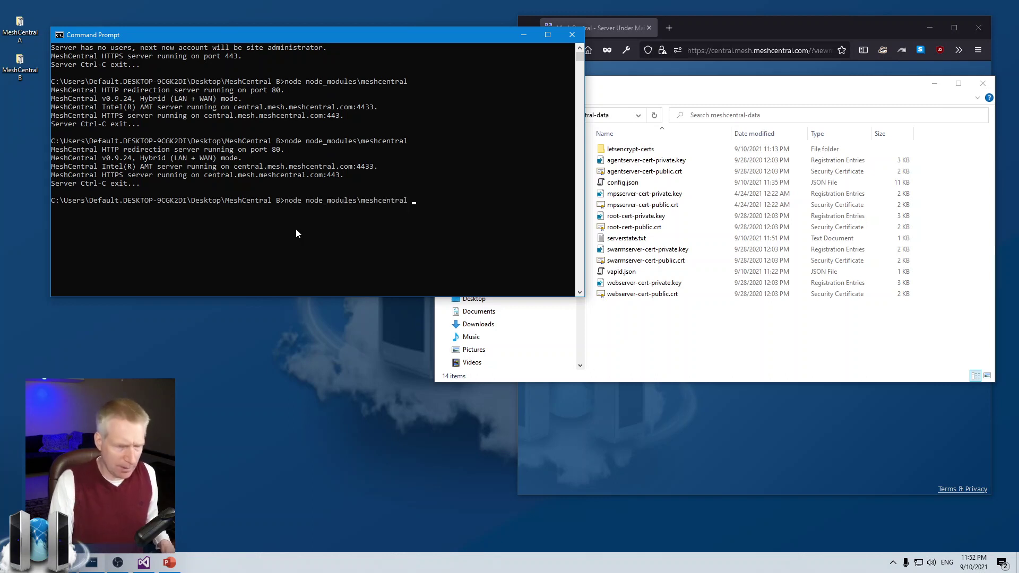
{"action": "type", "text": "-"}
{"action": "type", "text": "-db"}
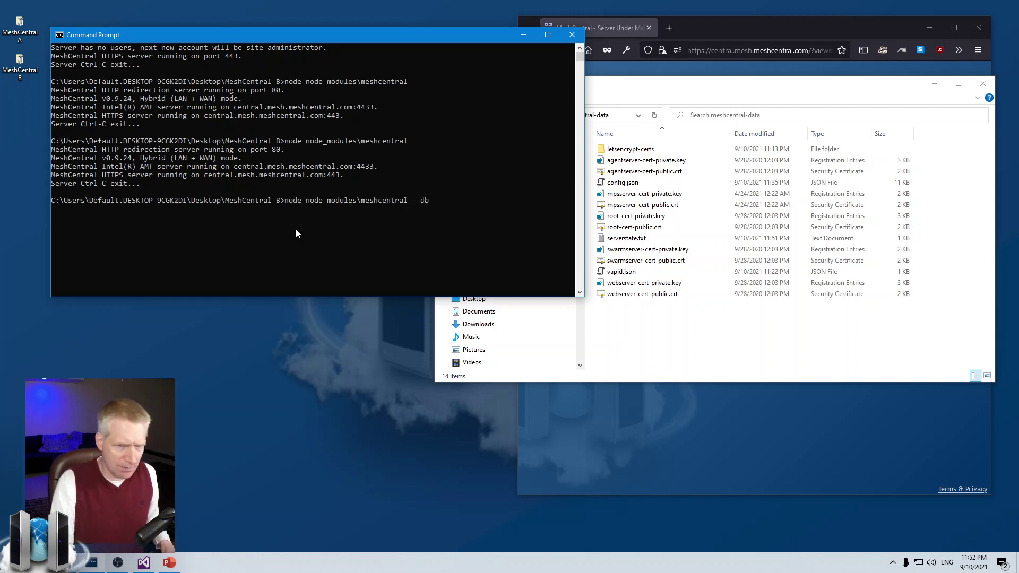
{"action": "type", "text": "export "}
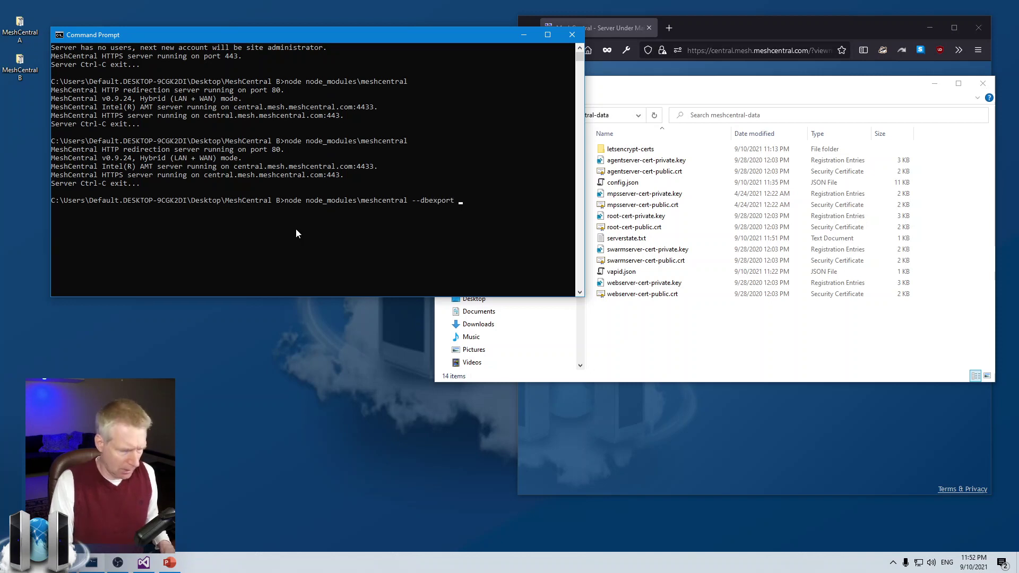
{"action": "type", "text": "bob.json"}
{"action": "key", "text": "Return"}
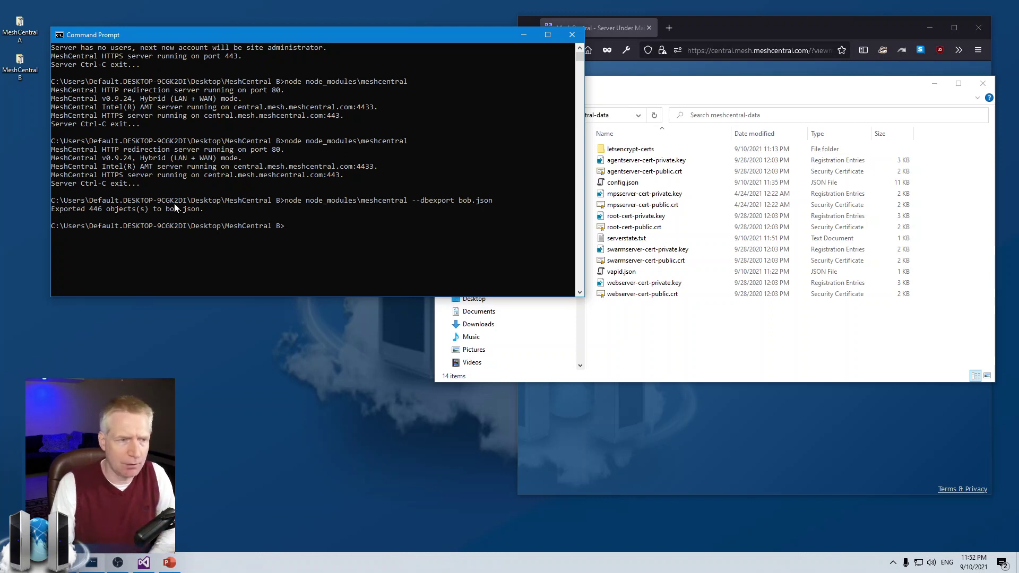
Step: Go back to the MeshCentral B folder and select the exported bob.json file
{"action": "left_click", "coordinate": [636, 328]}
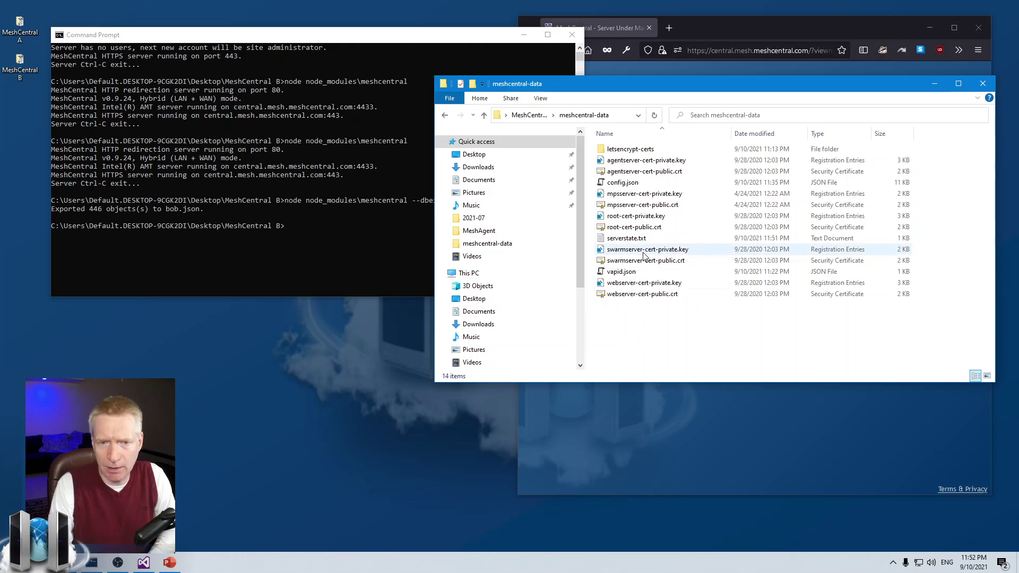
{"action": "left_click", "coordinate": [531, 116]}
{"action": "left_click", "coordinate": [620, 194]}
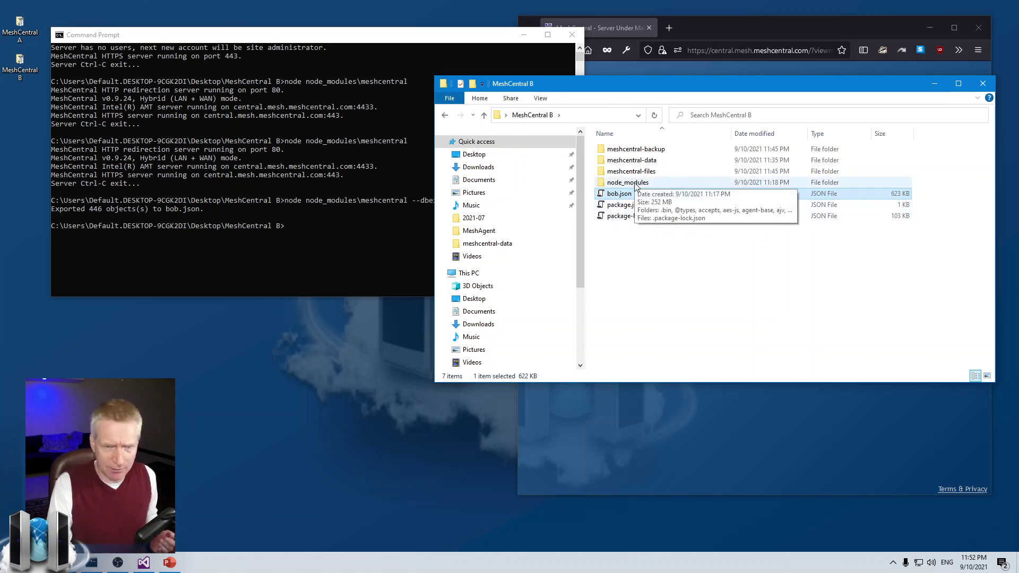
Step: Open config.json from meshcentral-data in Visual Studio, disable the MongoDb setting by prefixing it with an underscore, and save the file
{"action": "double_click", "coordinate": [632, 160]}
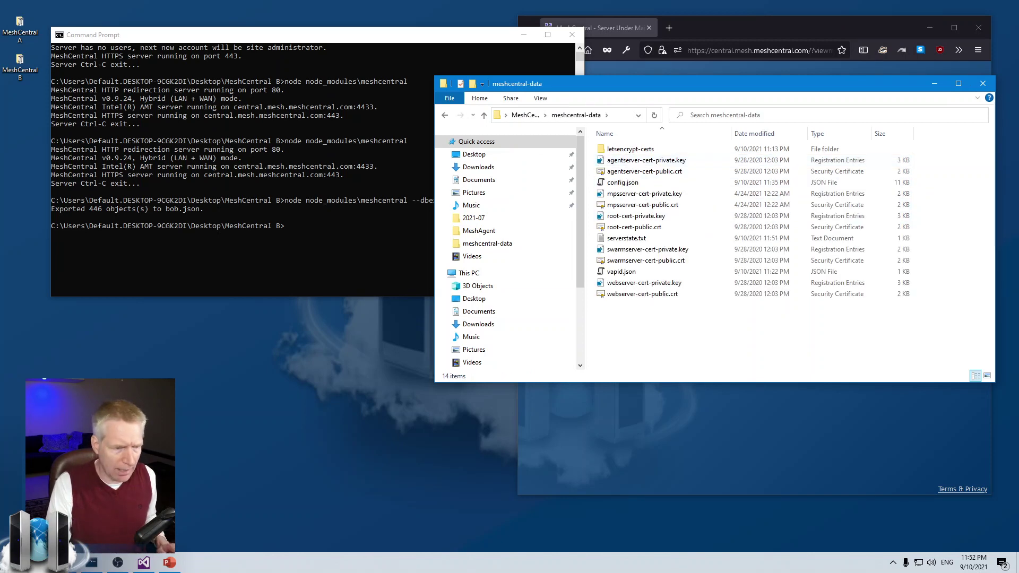
{"action": "left_click", "coordinate": [152, 563]}
{"action": "left_click", "coordinate": [76, 210]}
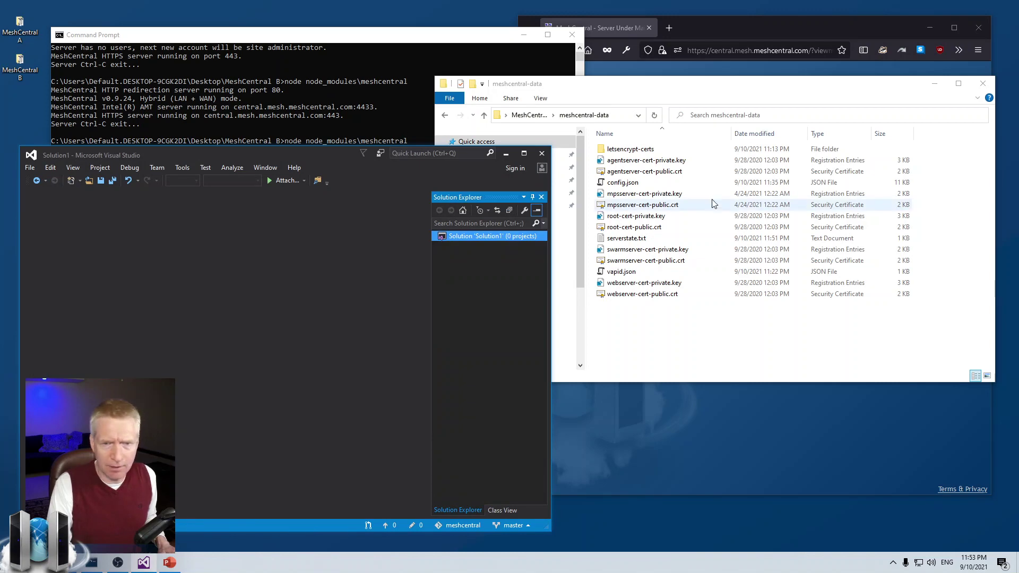
{"action": "left_click", "coordinate": [629, 183]}
{"action": "double_click", "coordinate": [631, 184]}
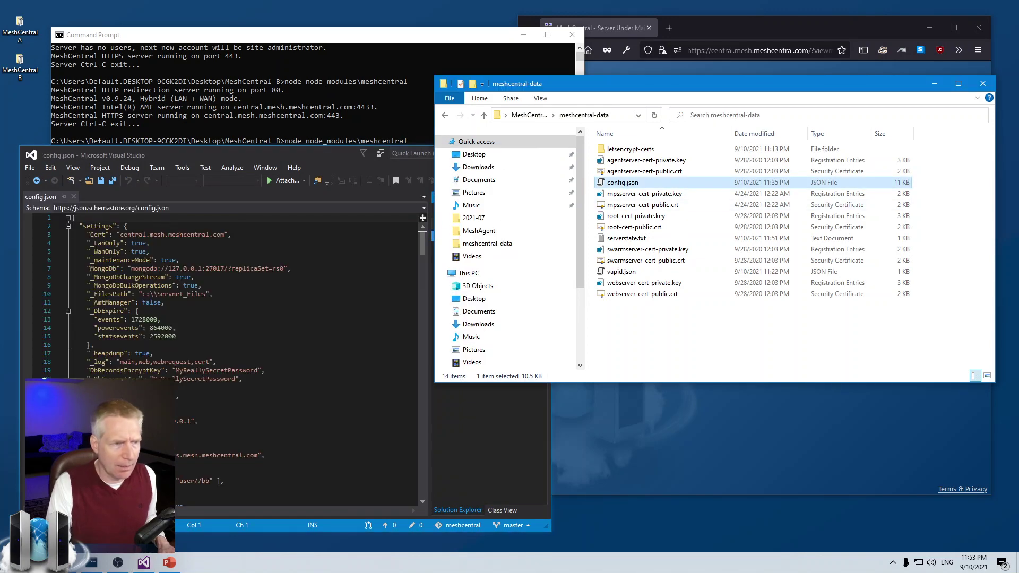
{"action": "type", "text": "_"}
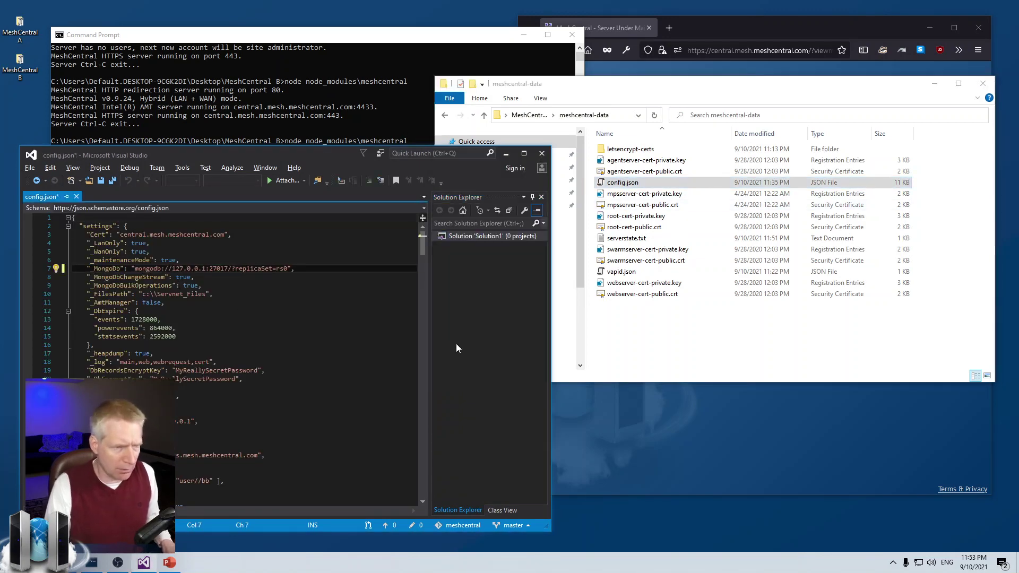
{"action": "key", "text": "ctrl+s"}
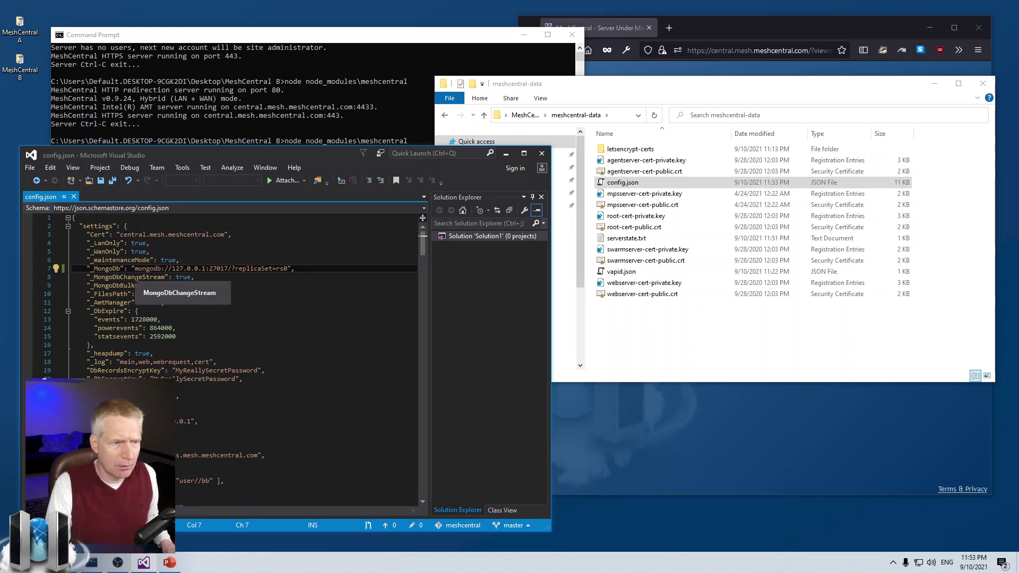
Step: Interrupt the repeated database export, start MeshCentral B with node node_modules\meshcentral, and minimize Visual Studio
{"action": "left_click", "coordinate": [207, 118]}
{"action": "key", "text": "Return"}
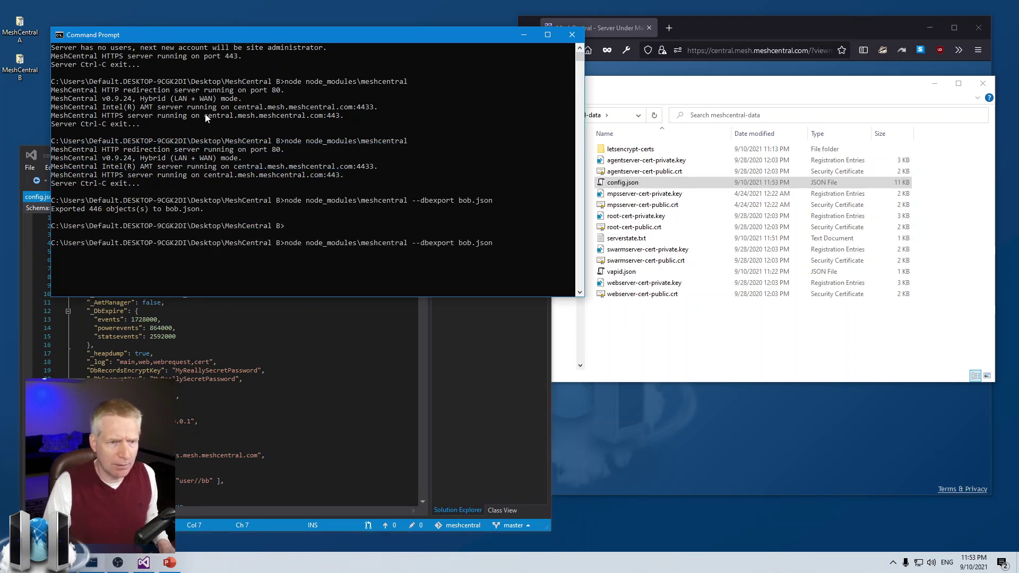
{"action": "key", "text": "ctrl+c"}
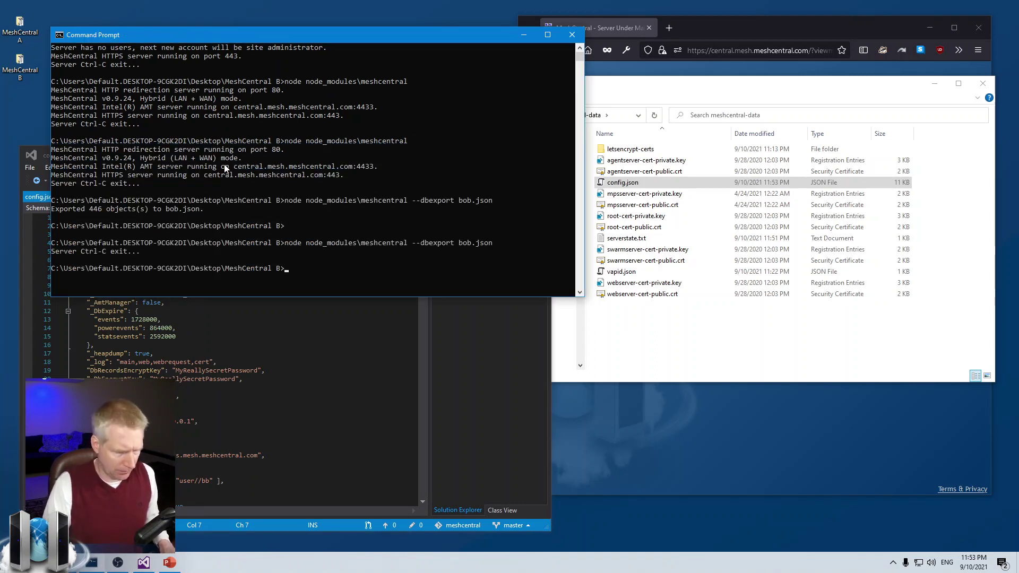
{"action": "key", "text": "Up"}
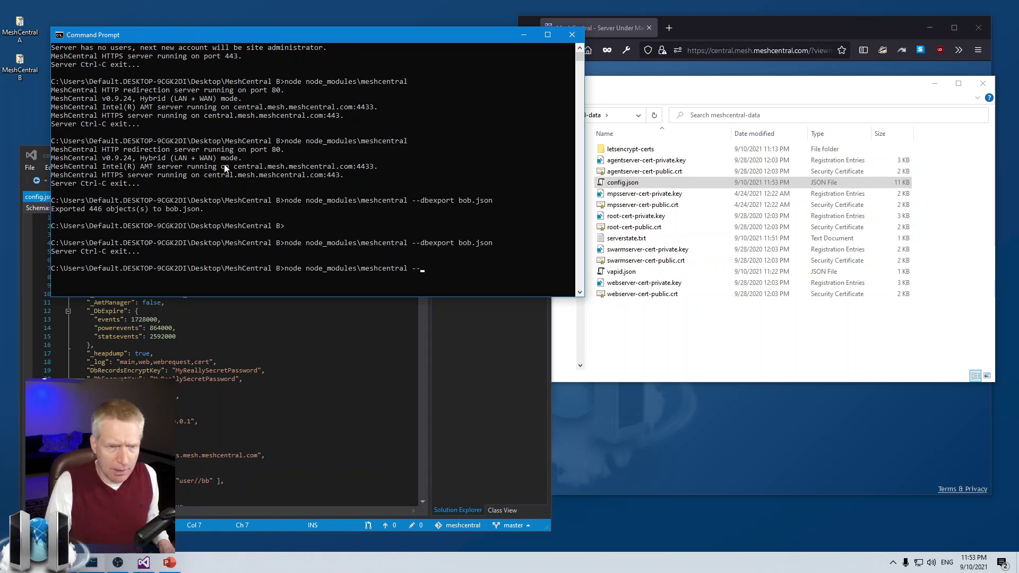
{"action": "key", "text": "Return"}
{"action": "left_click", "coordinate": [213, 337]}
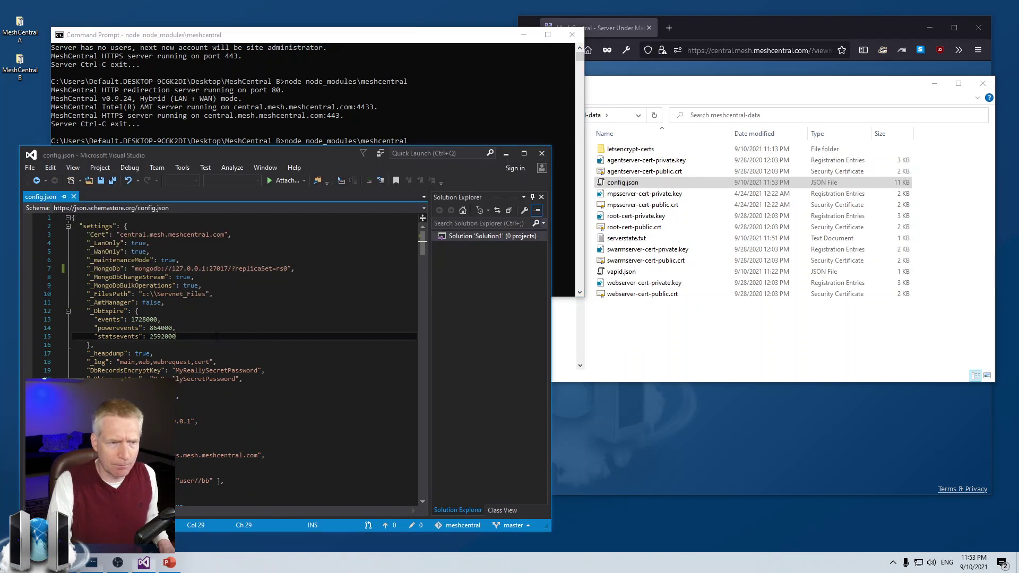
{"action": "left_click", "coordinate": [505, 153]}
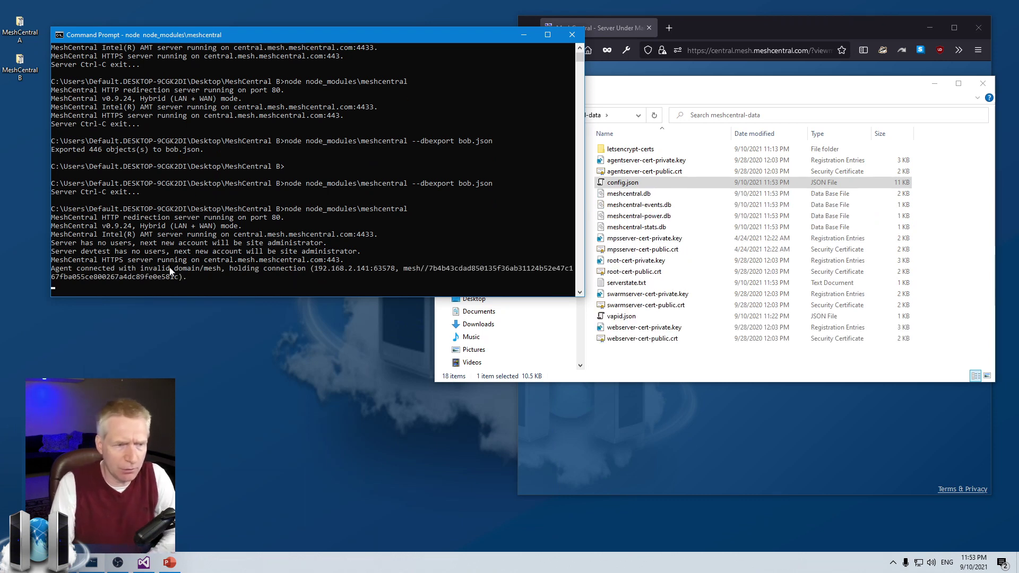
Step: Select the four MeshCentral .db files in meshcentral-data and bring the command prompt back to the front
{"action": "left_click", "coordinate": [628, 193]}
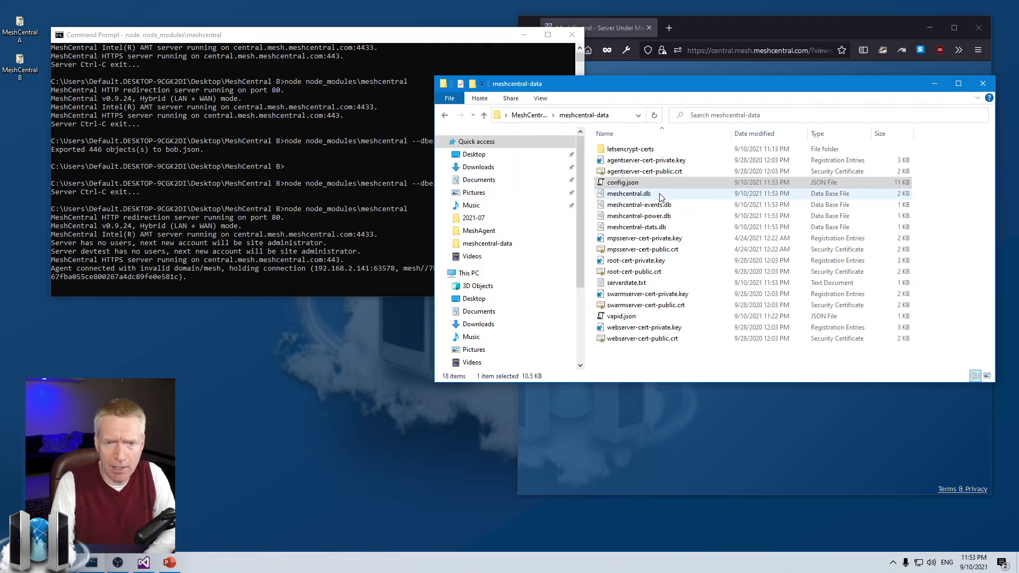
{"action": "left_click", "coordinate": [655, 230], "text": "shift"}
{"action": "left_click", "coordinate": [59, 296]}
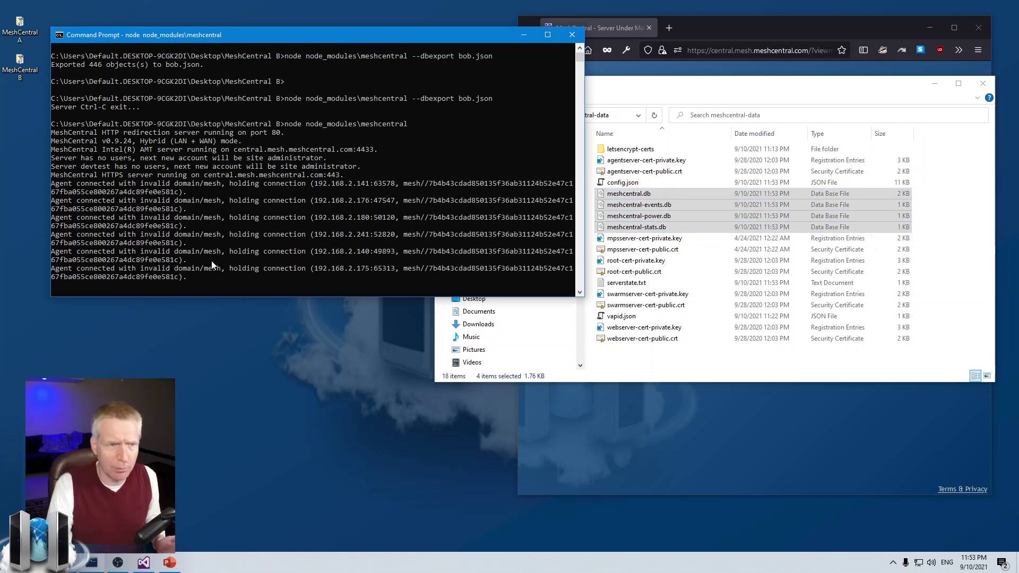
Step: Stop the MeshCentral B server and import the exported data with node node_modules\meshcentral --dbimport bob.json
{"action": "key", "text": "ctrl+c"}
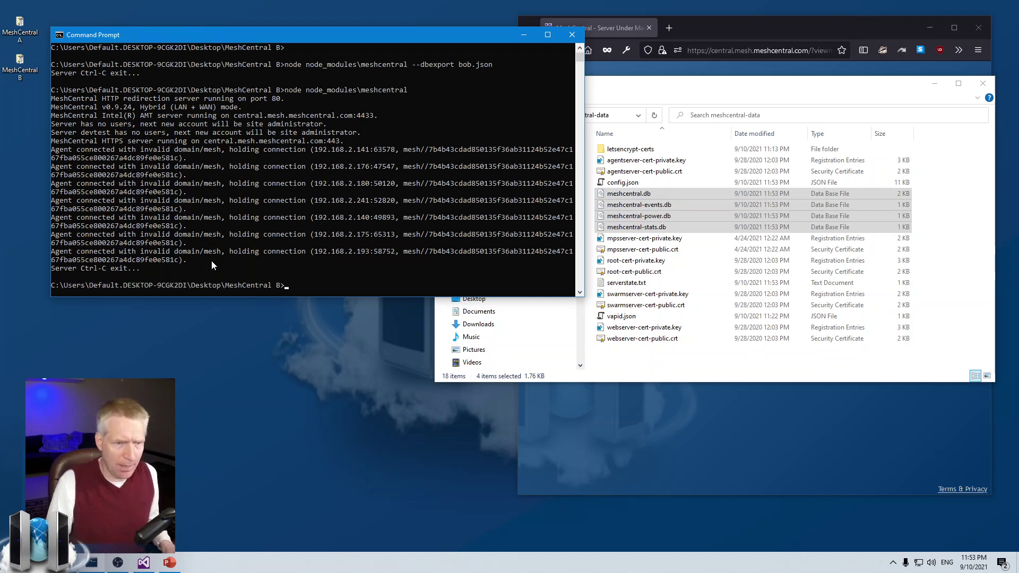
{"action": "key", "text": "Up"}
{"action": "type", "text": "--"}
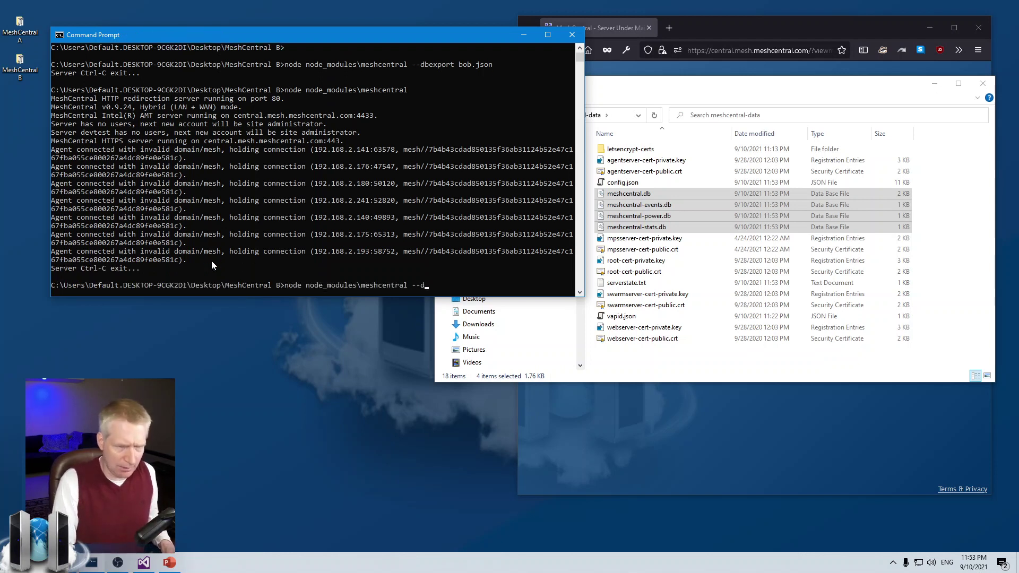
{"action": "type", "text": "dbimpo"}
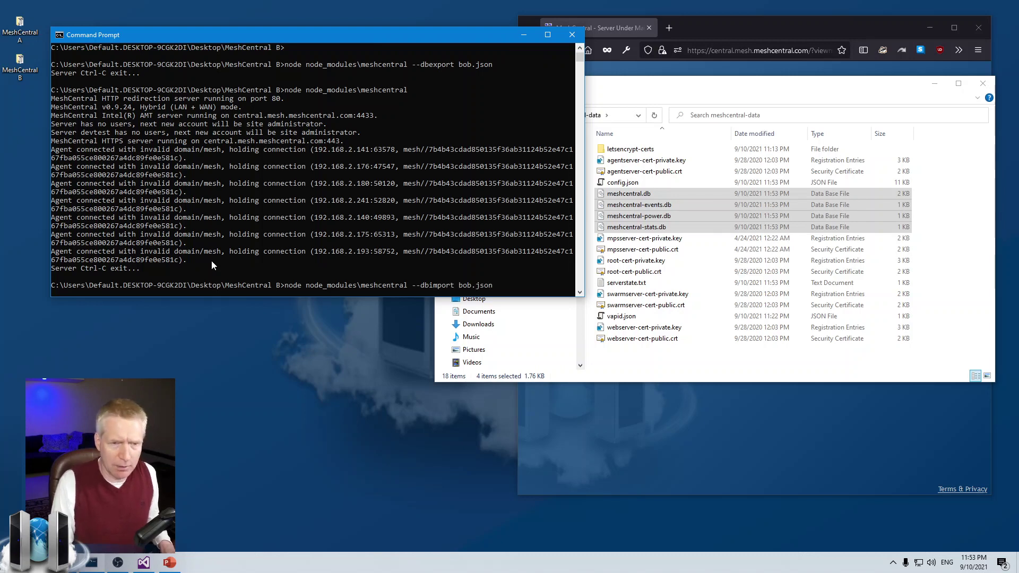
{"action": "type", "text": "rt bob.json"}
{"action": "key", "text": "Return"}
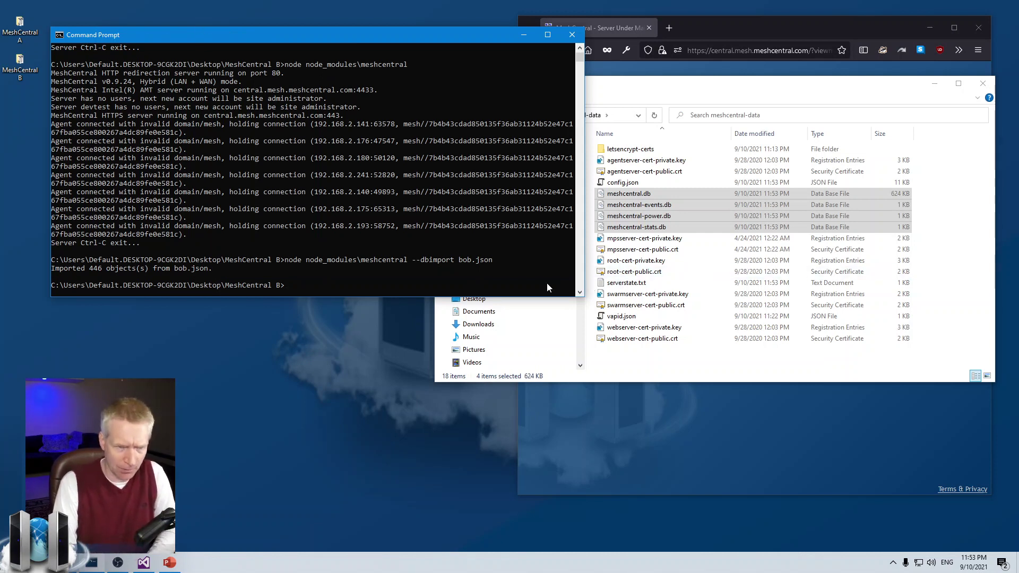
Step: Start MeshCentral B again with node node_modules\meshcentral and reload its web page in the browser
{"action": "key", "text": "Up"}
{"action": "key", "text": "Up"}
{"action": "key", "text": "Return"}
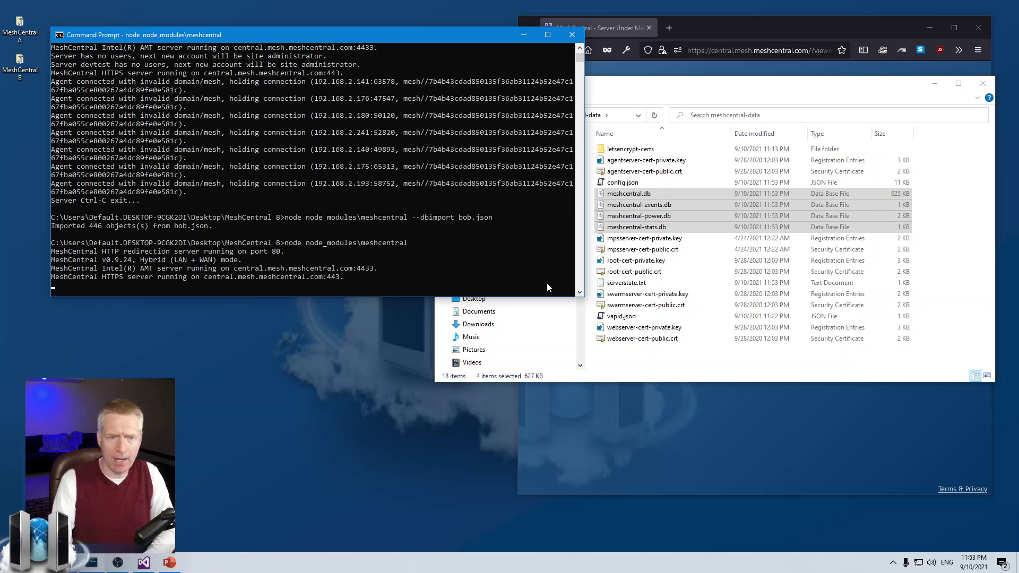
{"action": "left_click", "coordinate": [652, 422]}
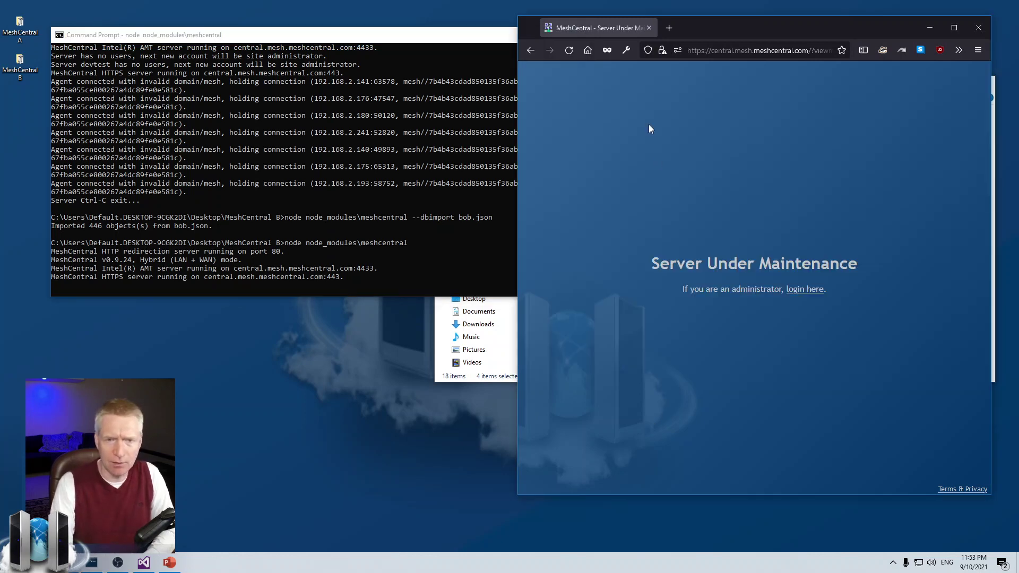
{"action": "left_click", "coordinate": [570, 50]}
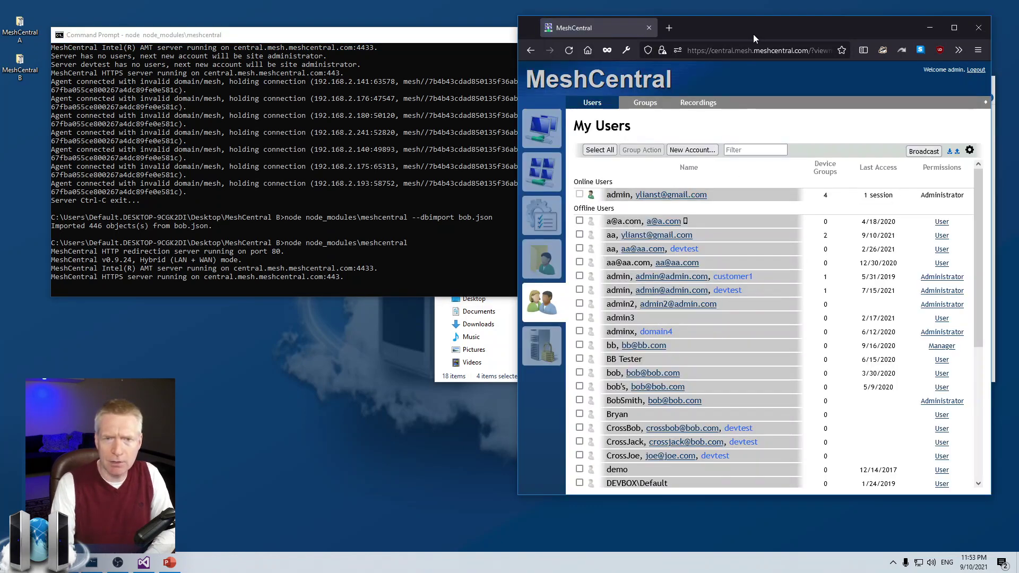
Step: Review the My Users, My Account and My Devices pages, shift the browser window down slightly, and return to the command prompt
{"action": "scroll", "coordinate": [830, 342], "scroll_direction": "down", "scroll_amount": 5}
{"action": "scroll", "coordinate": [829, 341], "scroll_direction": "up", "scroll_amount": 5}
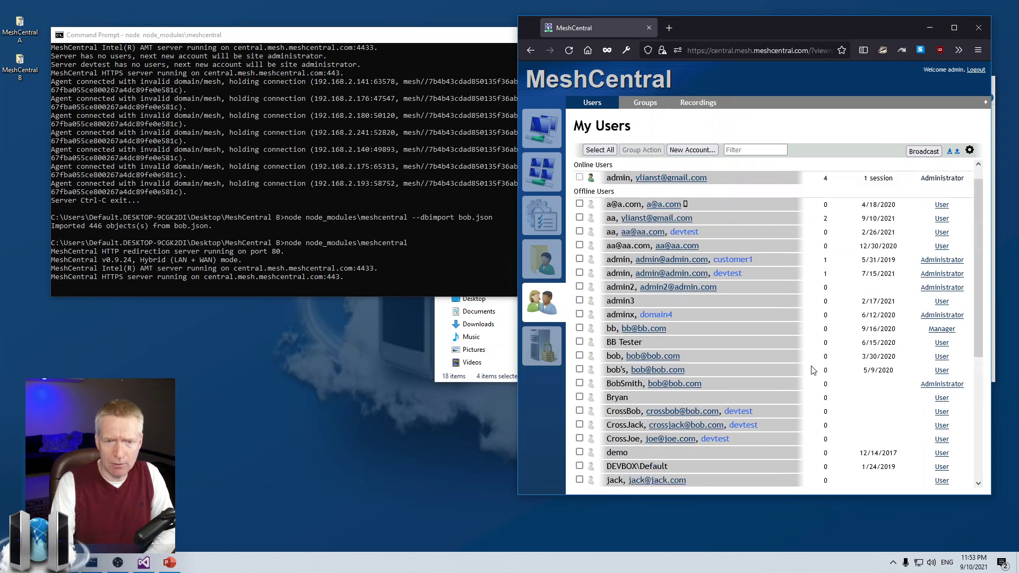
{"action": "left_click", "coordinate": [542, 259]}
{"action": "left_click", "coordinate": [546, 222]}
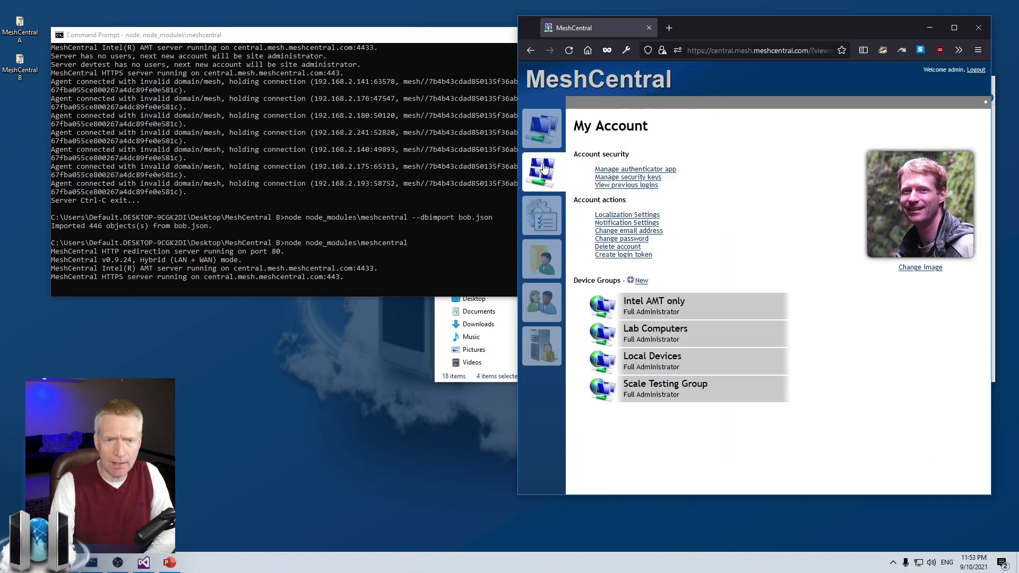
{"action": "left_click", "coordinate": [546, 131]}
{"action": "scroll", "coordinate": [773, 278], "scroll_direction": "down", "scroll_amount": 1}
{"action": "scroll", "coordinate": [774, 278], "scroll_direction": "down", "scroll_amount": 5}
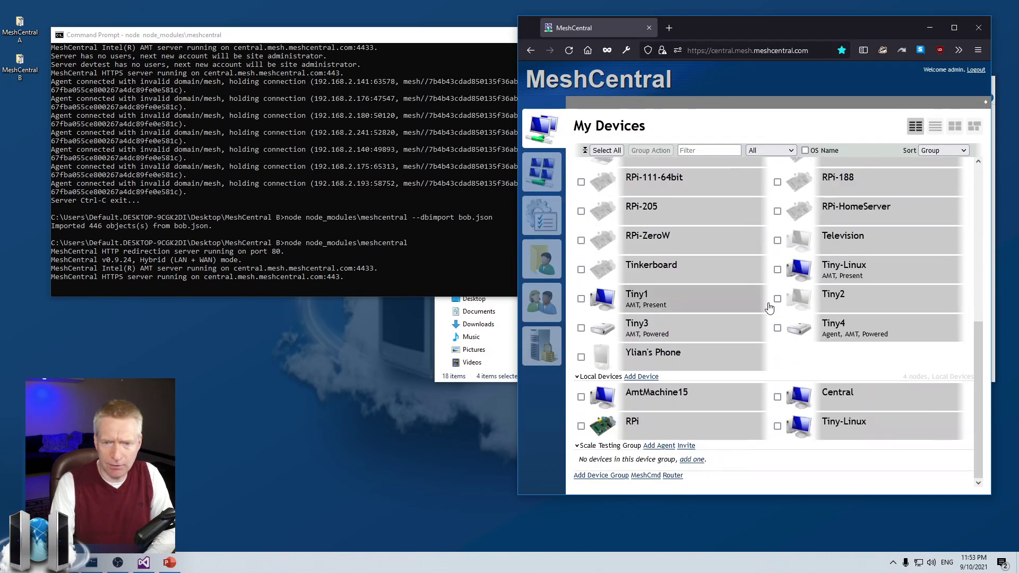
{"action": "scroll", "coordinate": [773, 277], "scroll_direction": "up", "scroll_amount": 5}
{"action": "left_click", "coordinate": [541, 302]}
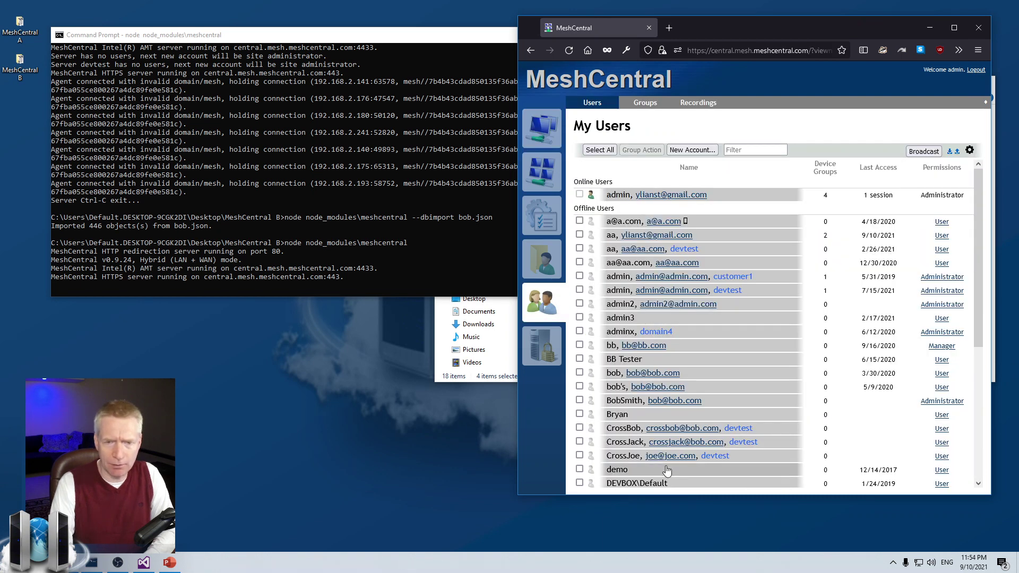
{"action": "left_click", "coordinate": [541, 129]}
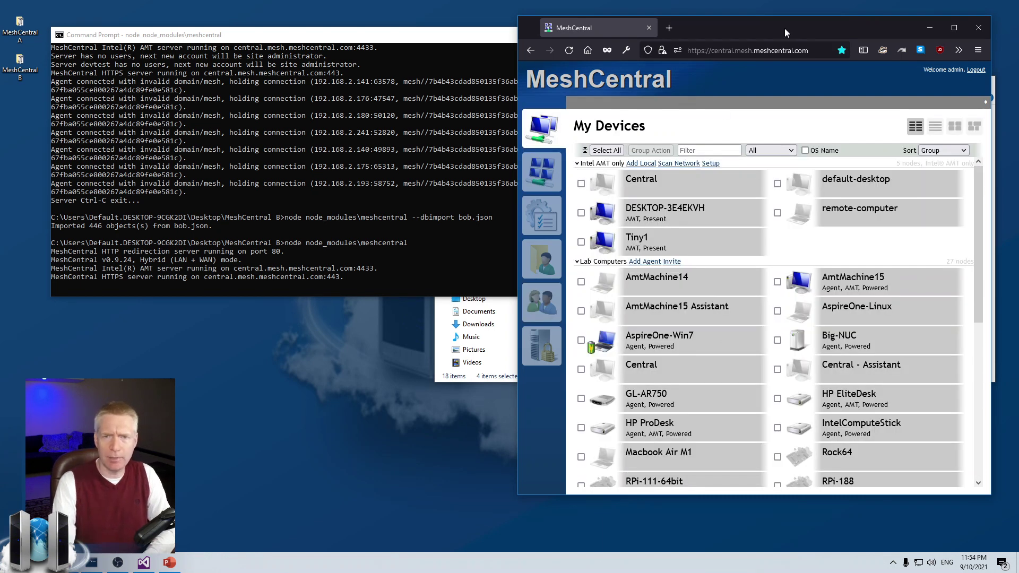
{"action": "left_click_drag", "start_coordinate": [784, 28], "coordinate": [781, 51]}
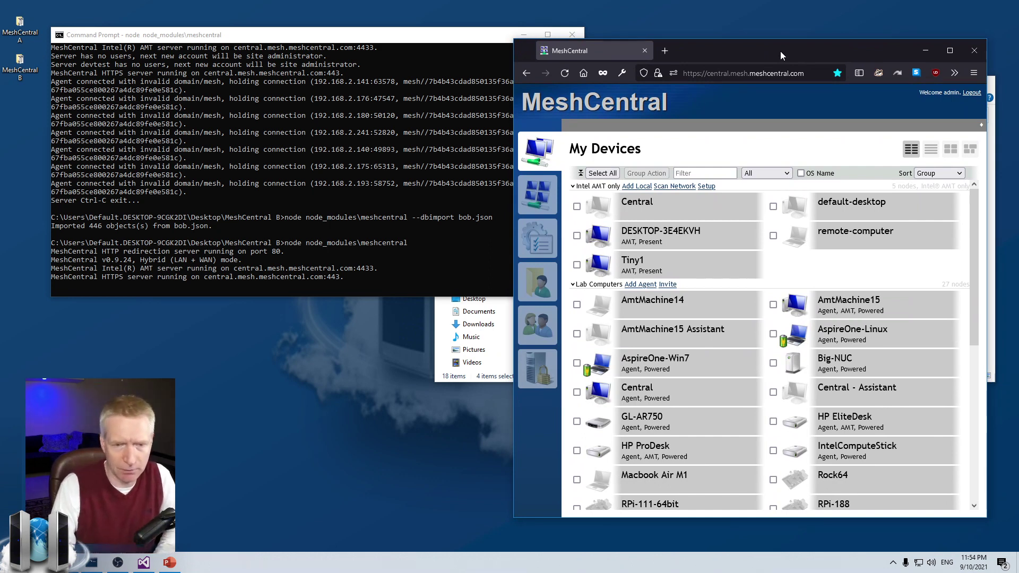
{"action": "left_click", "coordinate": [322, 183]}
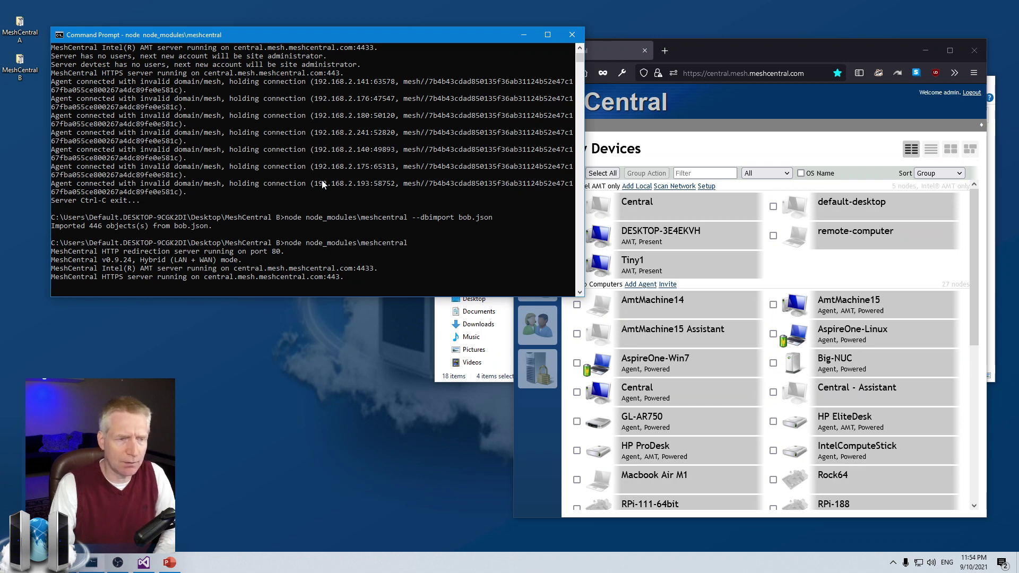